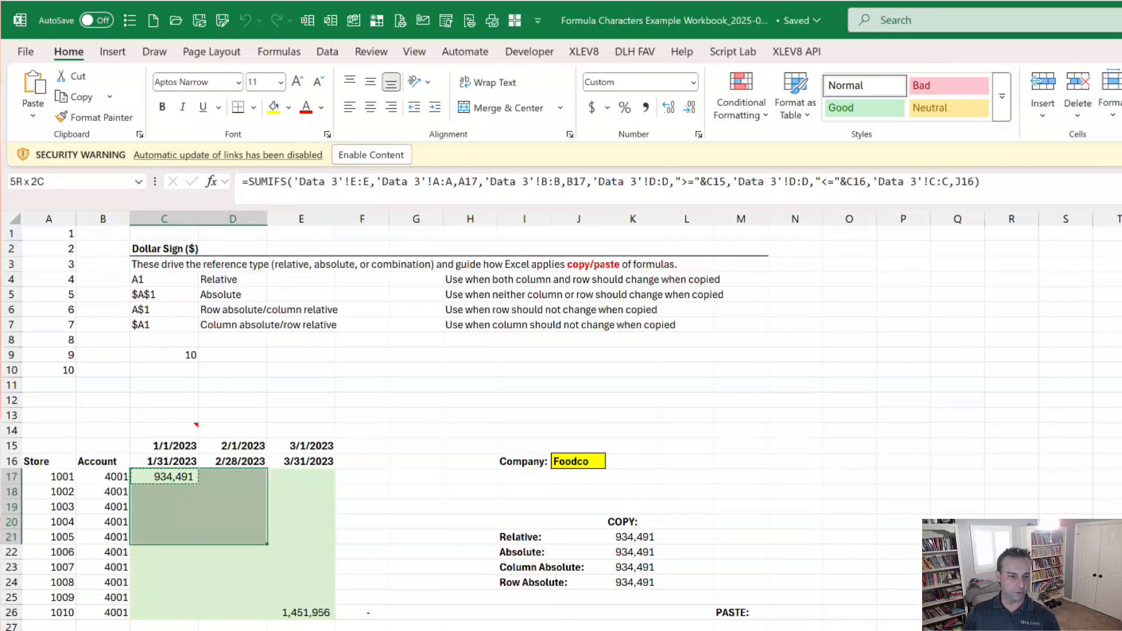
key(shift+Down)
Step: Paste the copied SUMIFS formula with relative references from C17 over the range C17:E23
key(shift+Right)
key(shift+Down)
key(ctrl+v)
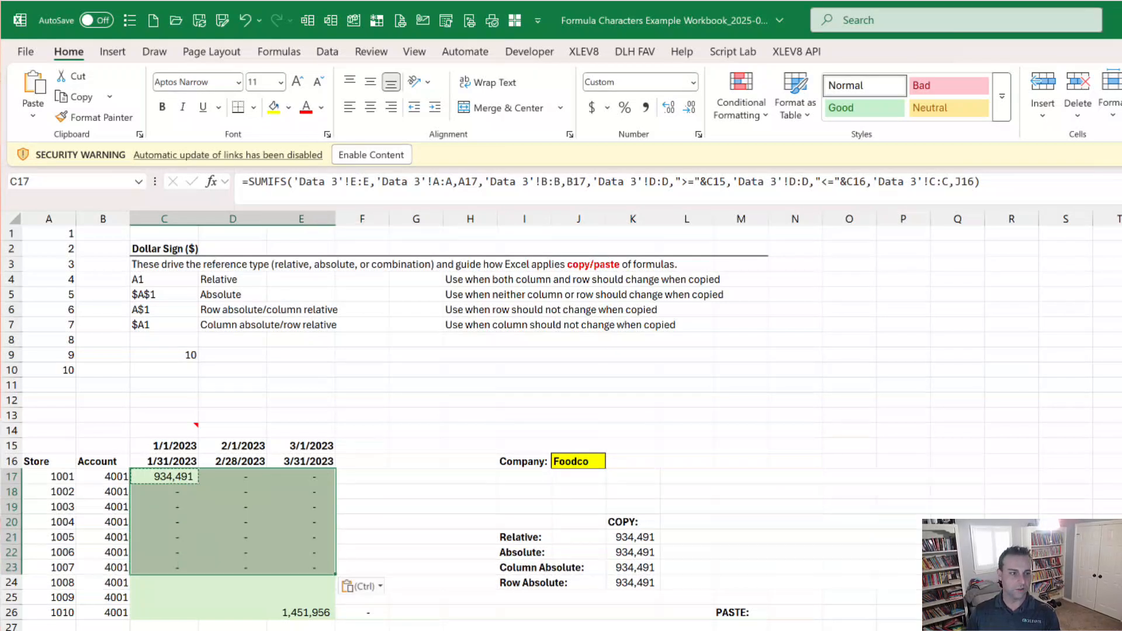
Step: Inspect the cell references of the pasted formula in E23 and undo the paste
click(300, 567)
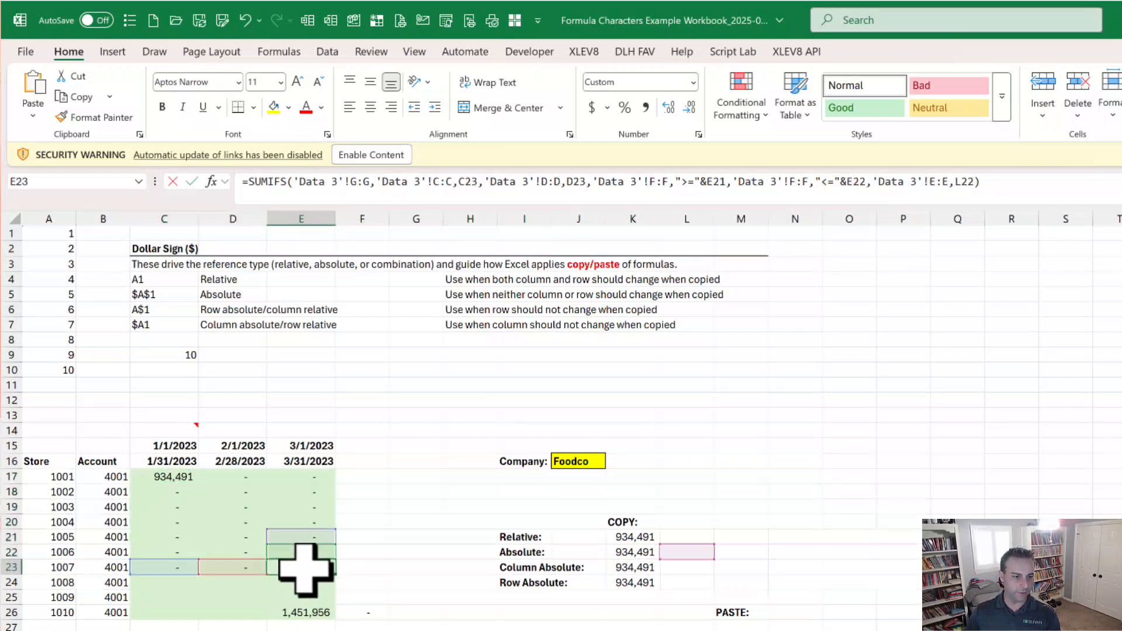
double_click(304, 566)
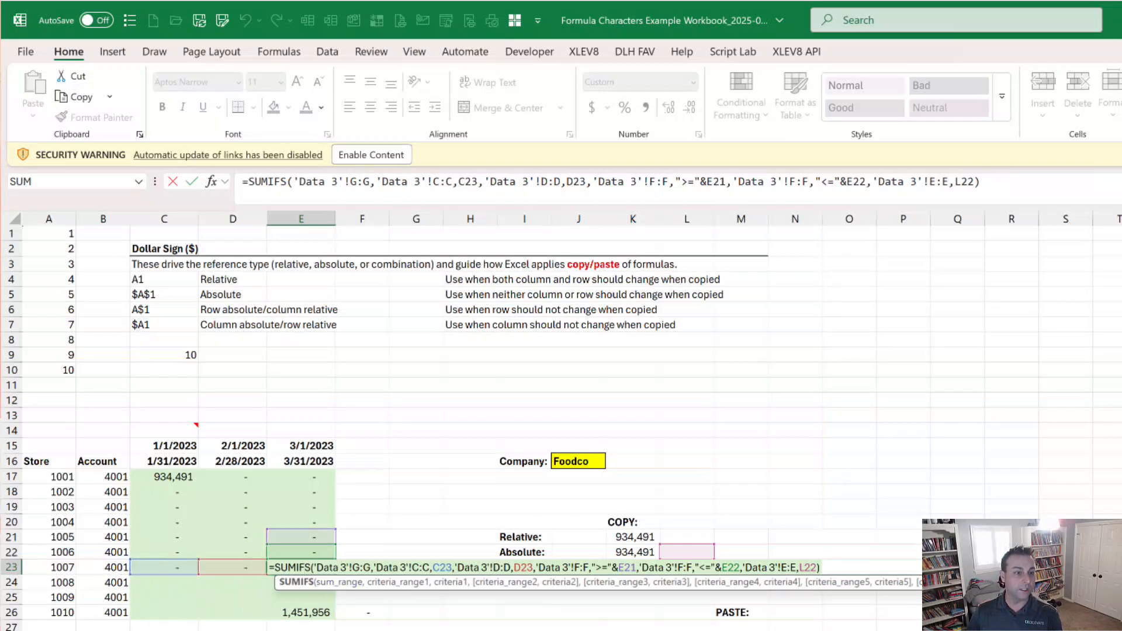
key(Escape)
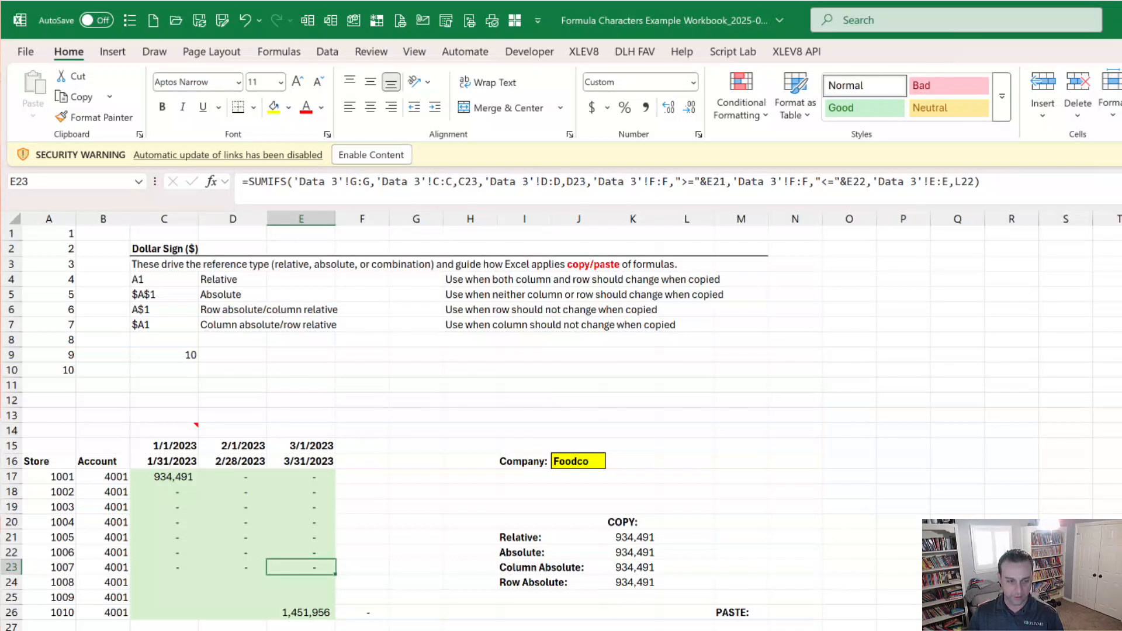
key(ctrl+z)
Step: Examine the dollar-sign references in the SUMIFS formula in E26 against the store, account, date and company cells
click(300, 611)
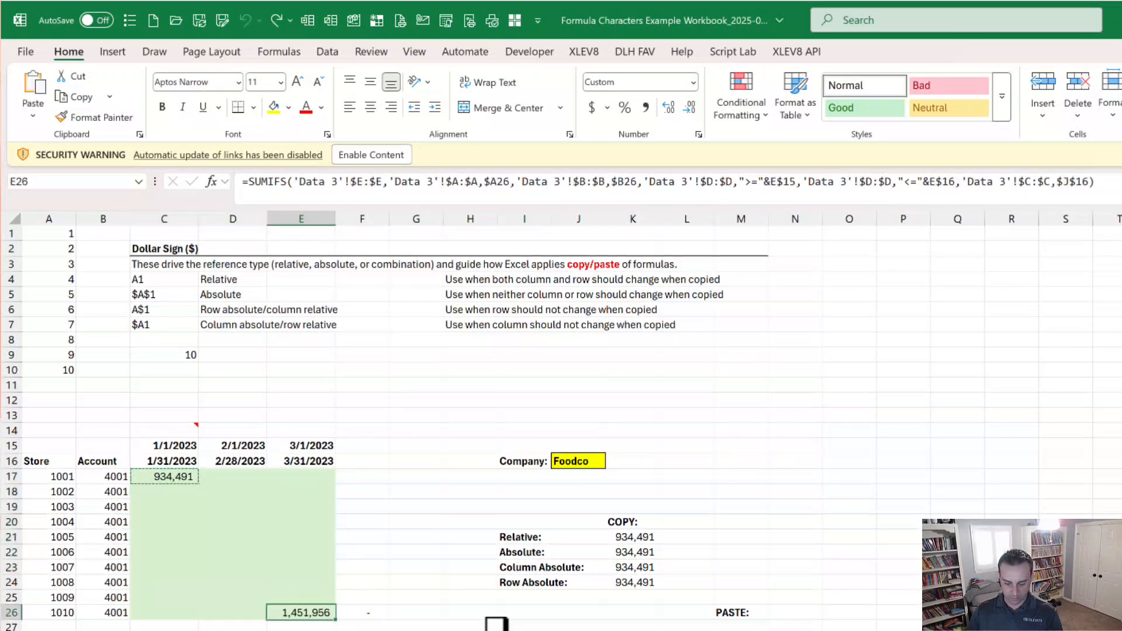
key(F2)
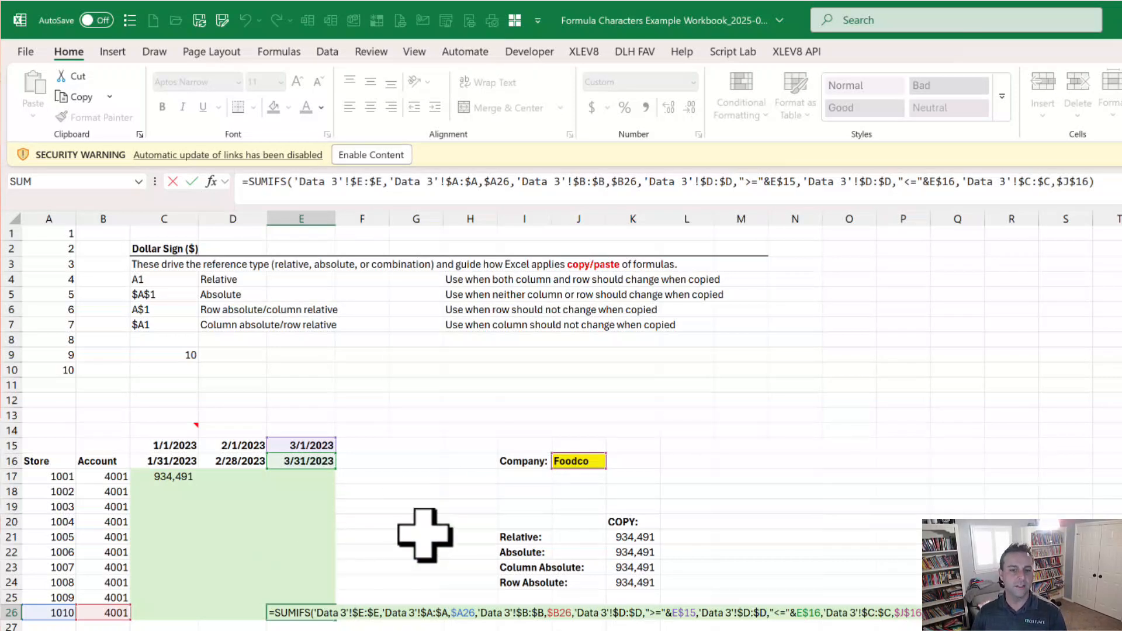
key(ctrl+Return)
Step: Copy the SUMIFS formula from E26 and paste it over the range C19:E26
key(ctrl+c)
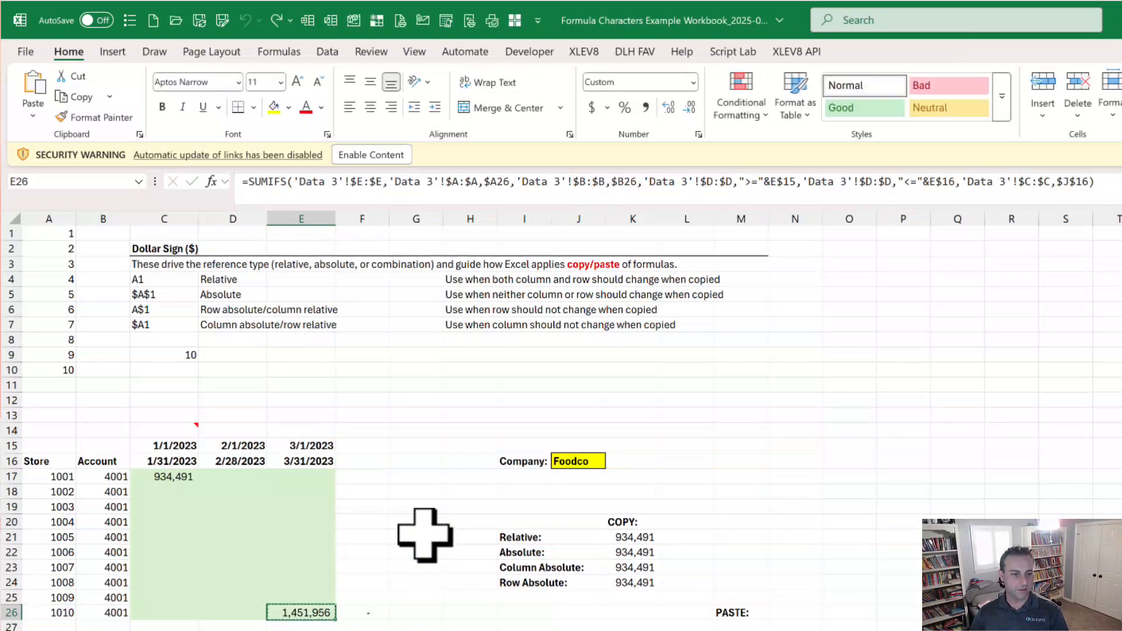
key(shift+Up)
key(shift+Up)
key(shift+Up)
key(shift+Up)
key(shift+Up)
key(shift+Up)
key(shift+Left)
key(shift+Left)
key(shift+Up)
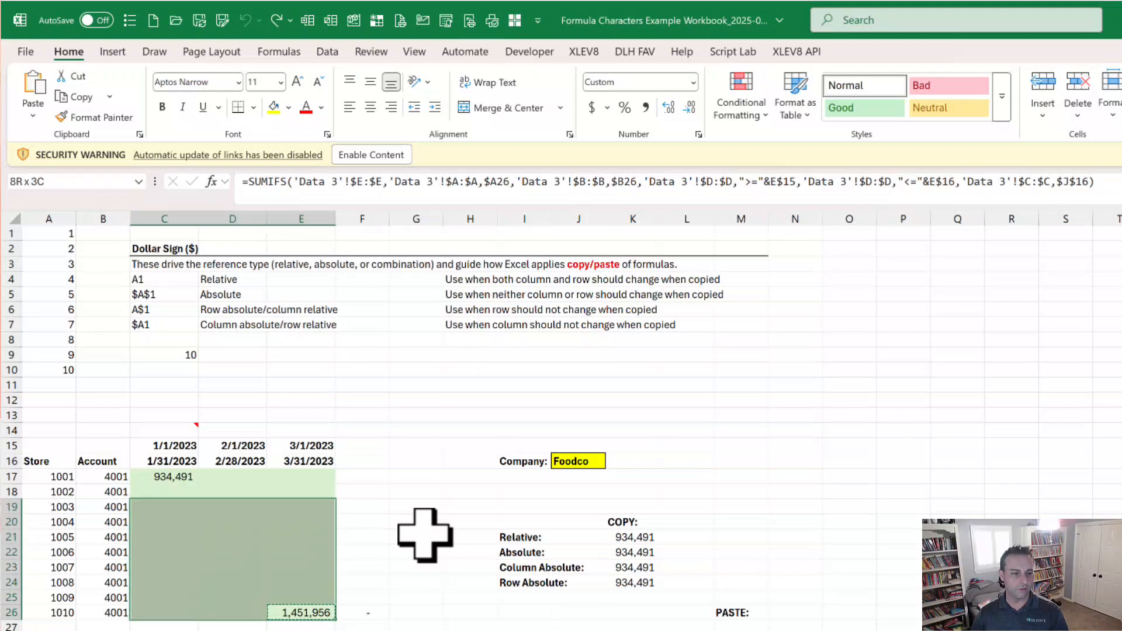
key(ctrl+v)
Step: Check the references of the pasted formulas in C19, D19, D22 and E24, and undo the paste
click(161, 506)
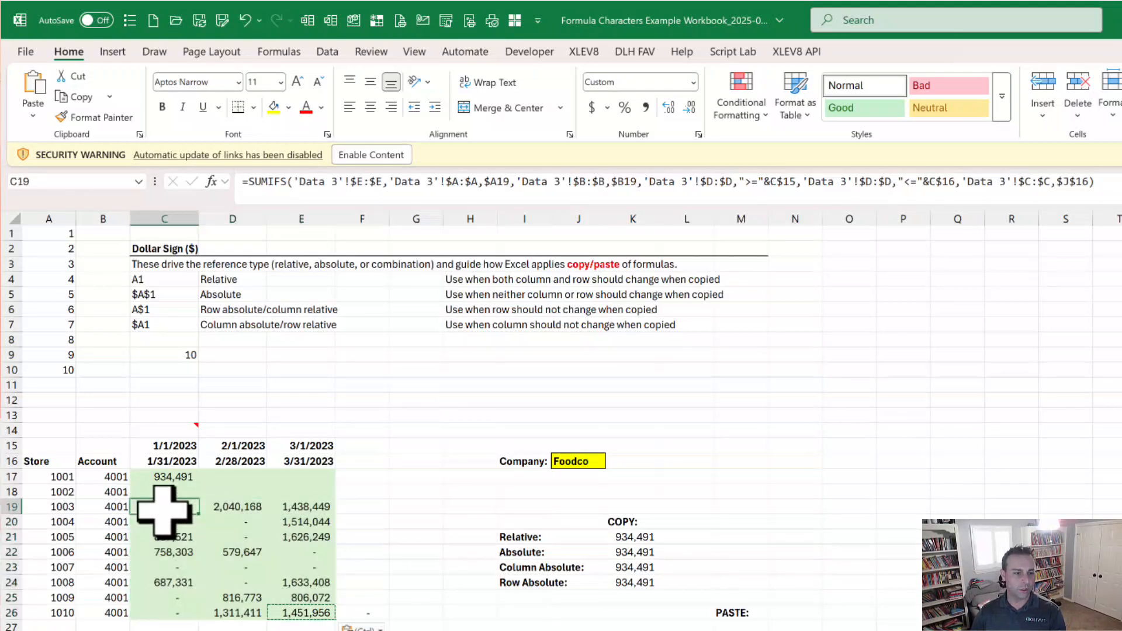
key(F2)
key(Escape)
key(Right)
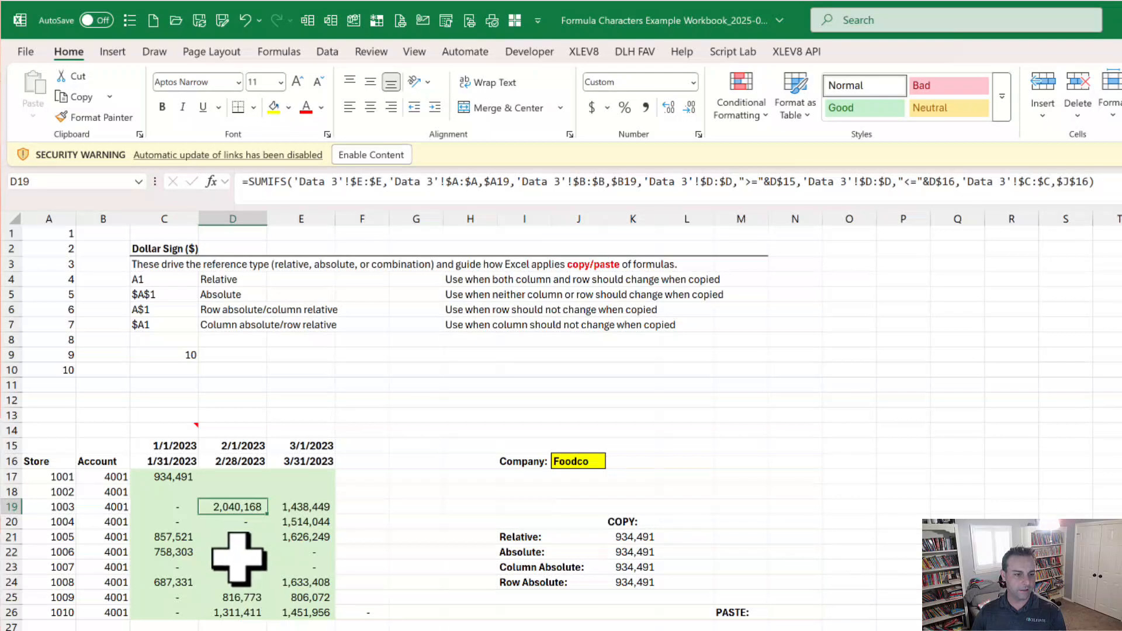
key(ctrl+Down)
click(240, 552)
key(F2)
key(Escape)
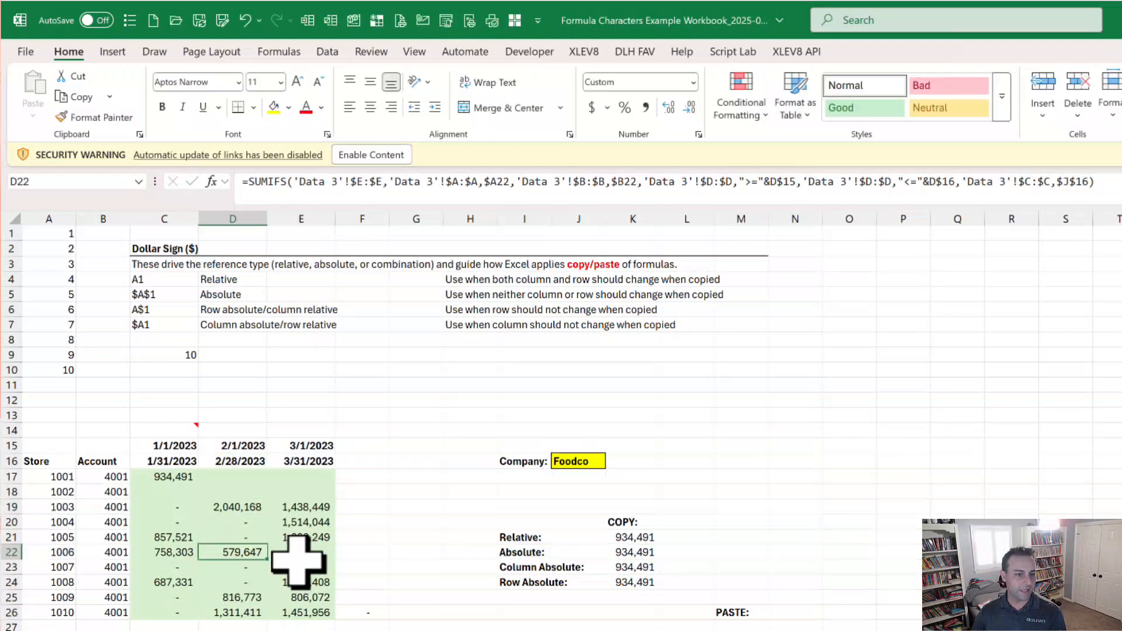
click(310, 584)
key(F2)
key(Escape)
key(ctrl+z)
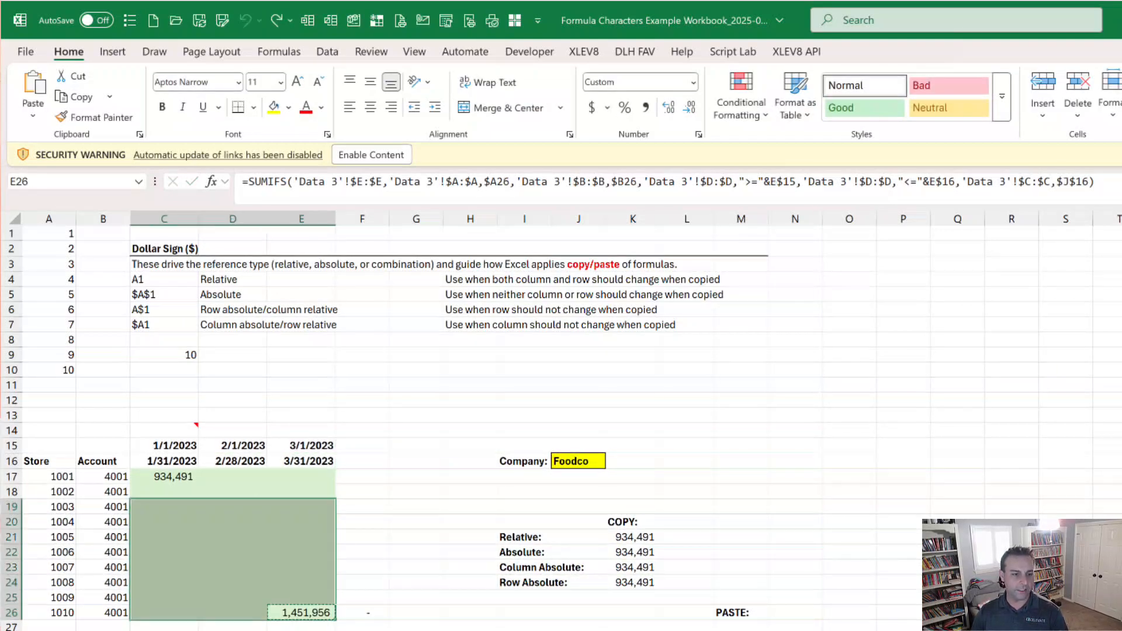
Step: Review which columns and rows are locked in each reference of the E26 SUMIFS formula, without changing it
click(164, 507)
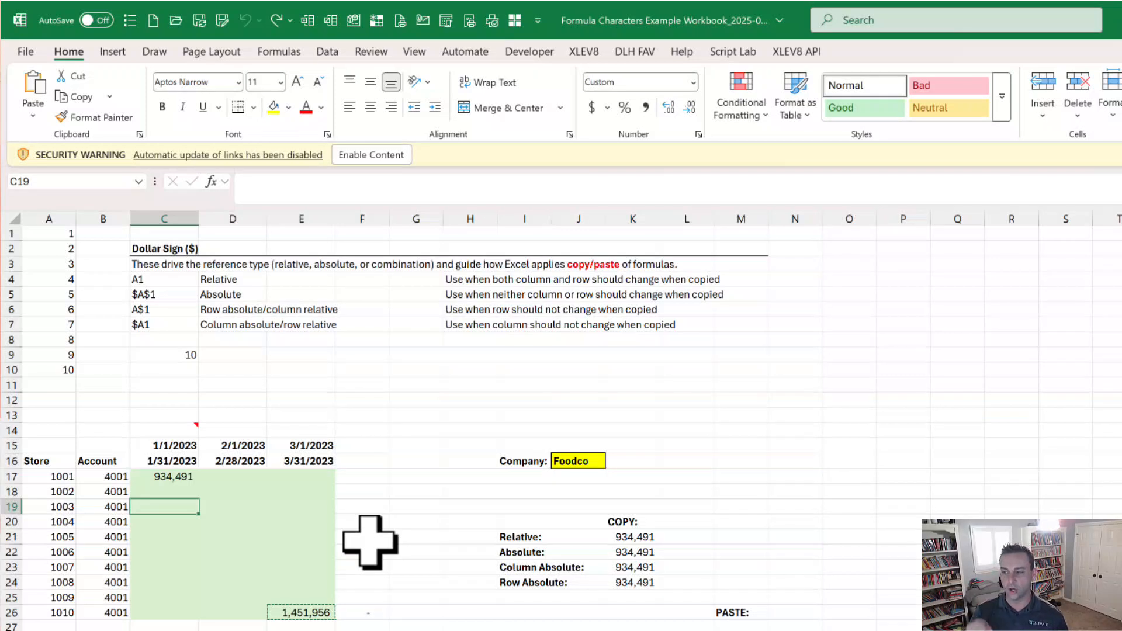
double_click(308, 608)
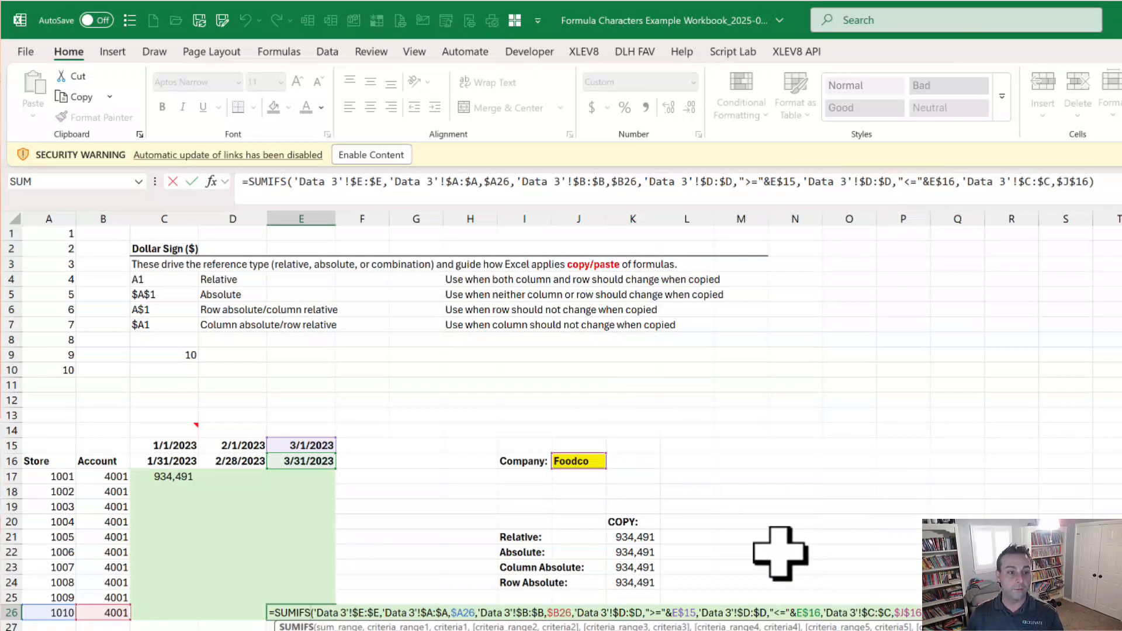
key(ctrl+Return)
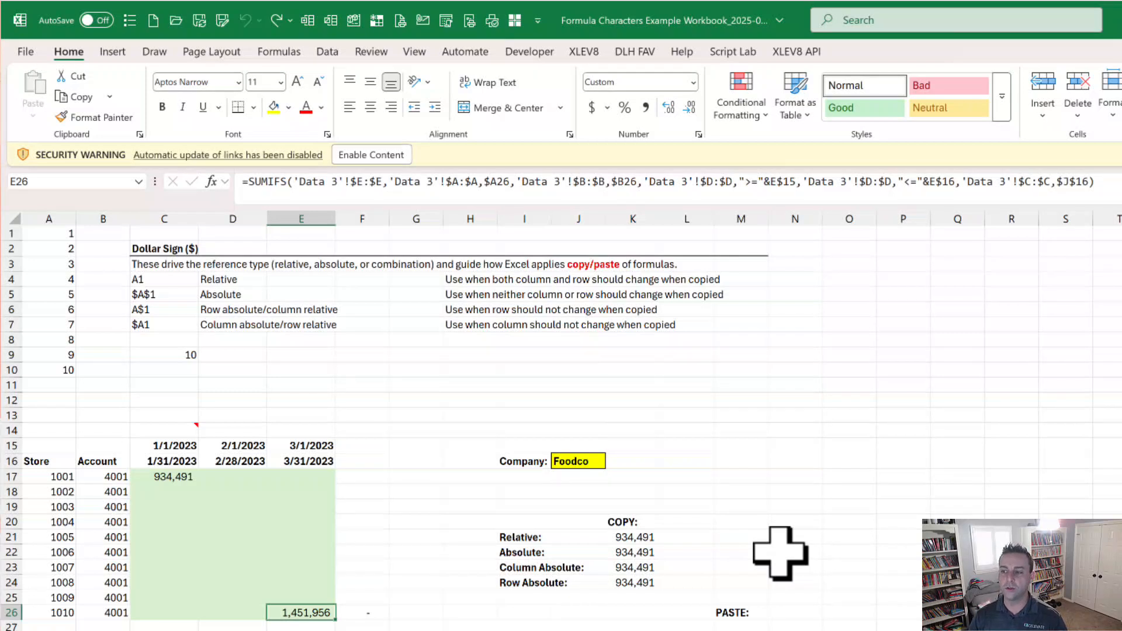
key(F2)
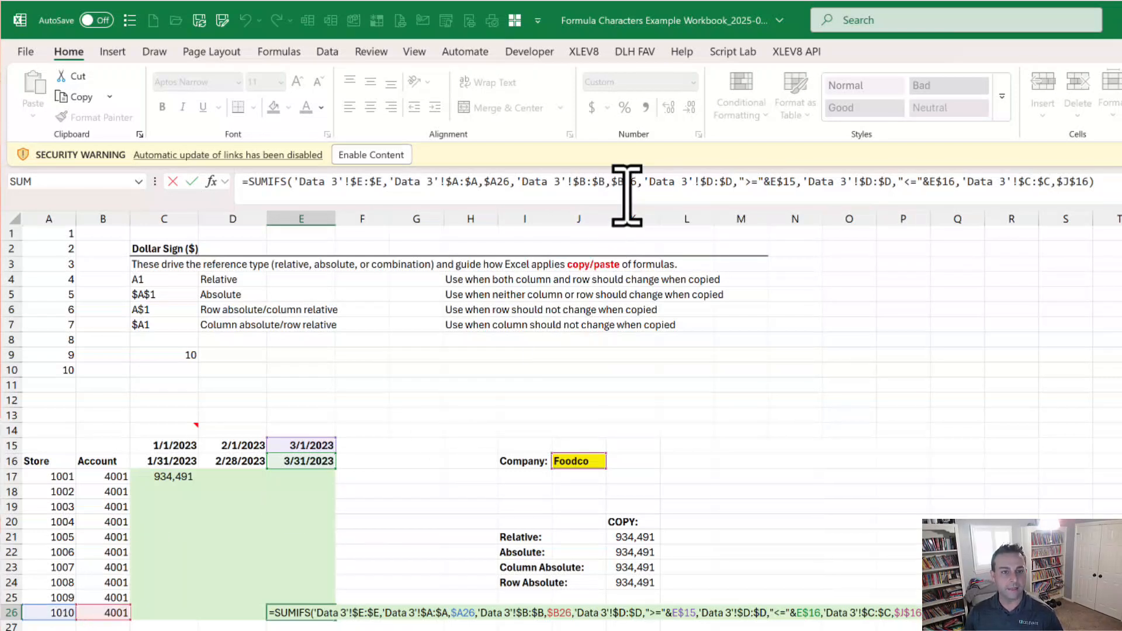
key(Escape)
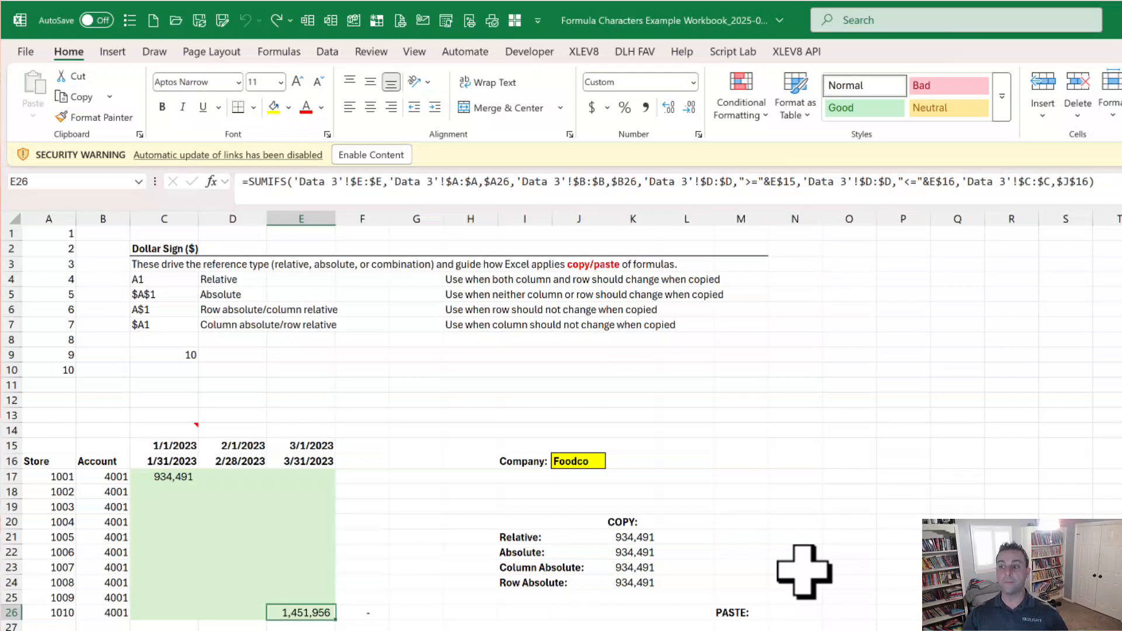
key(F2)
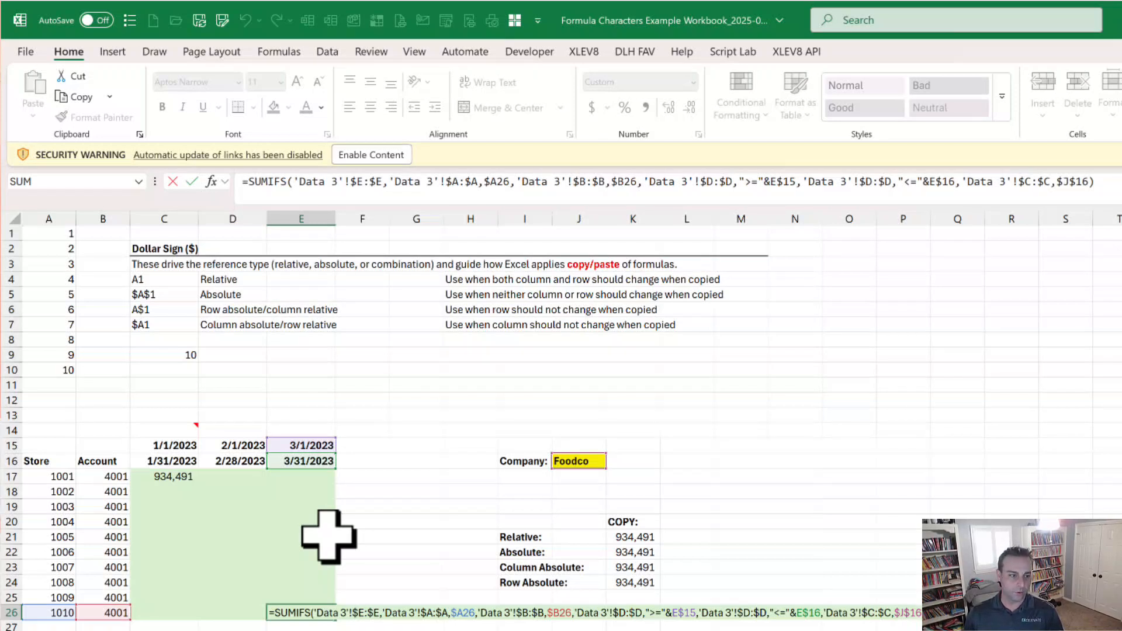
click(786, 186)
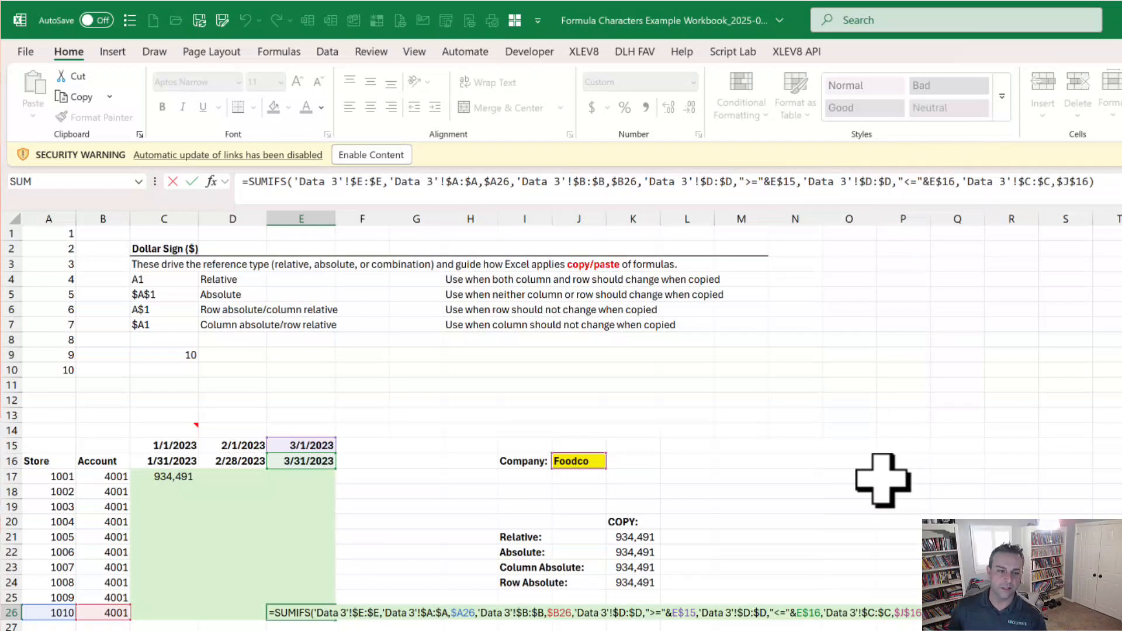
key(Escape)
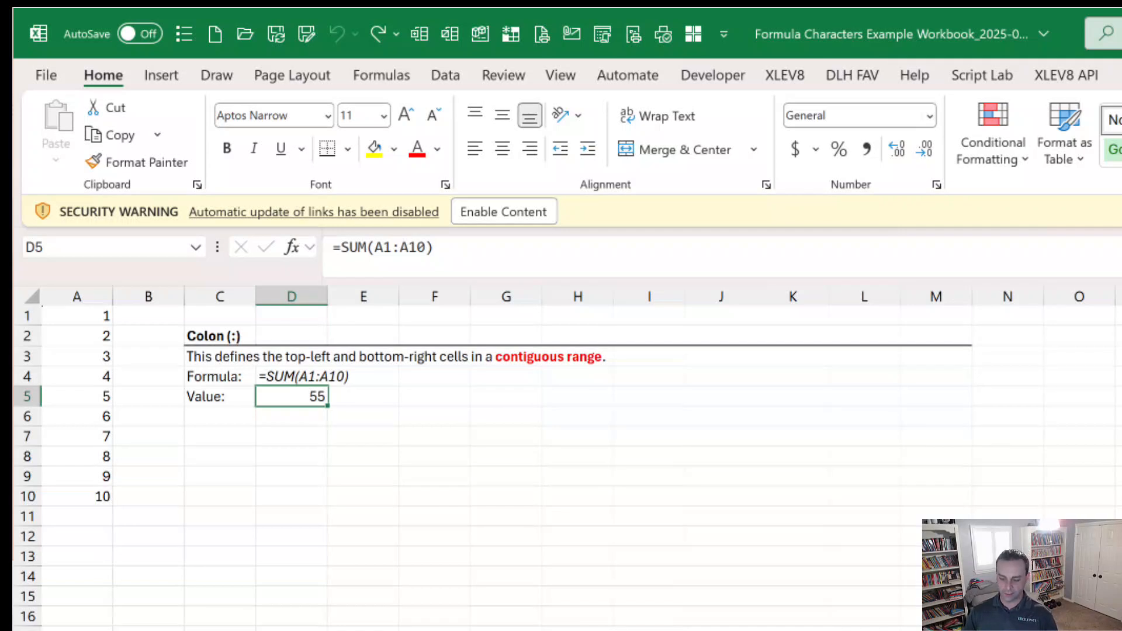
Step: Examine the contiguous range referenced by the SUM formula in D5 of the Colon sheet
key(F2)
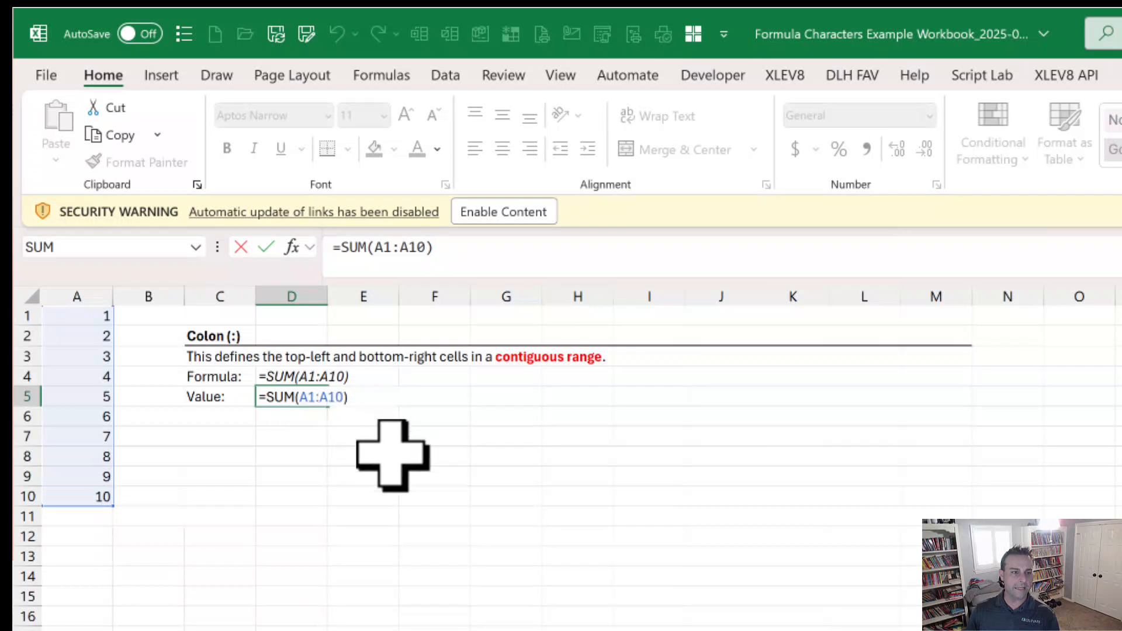
key(Escape)
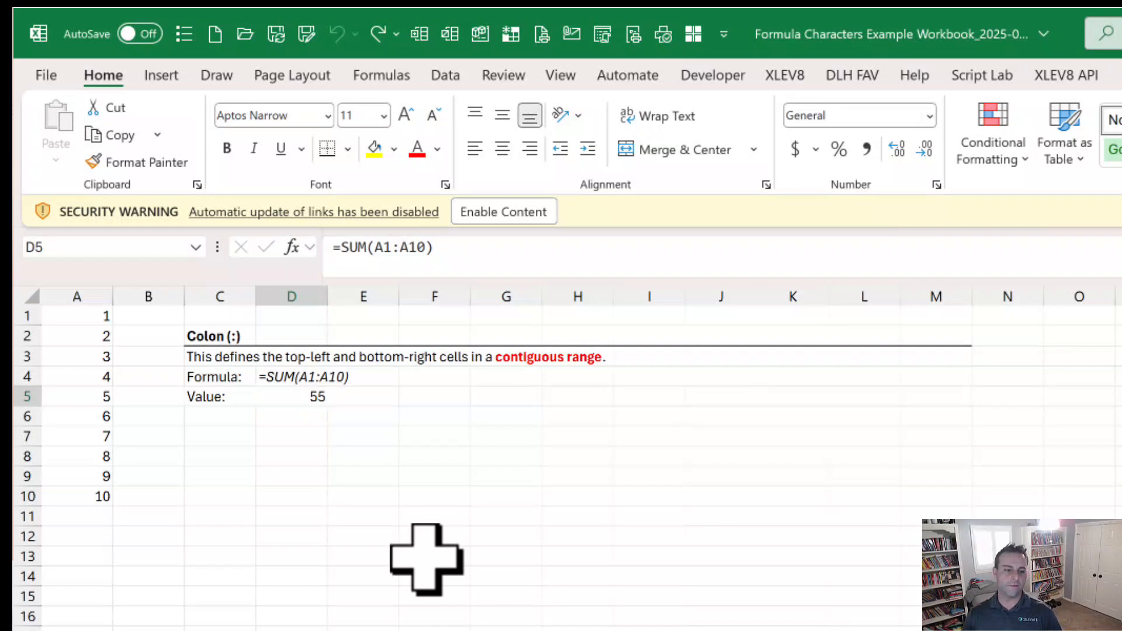
Step: Go to the Comma sheet and examine the references in the SUM formulas in D5 and D7
key(ctrl+Page_Down)
key(F2)
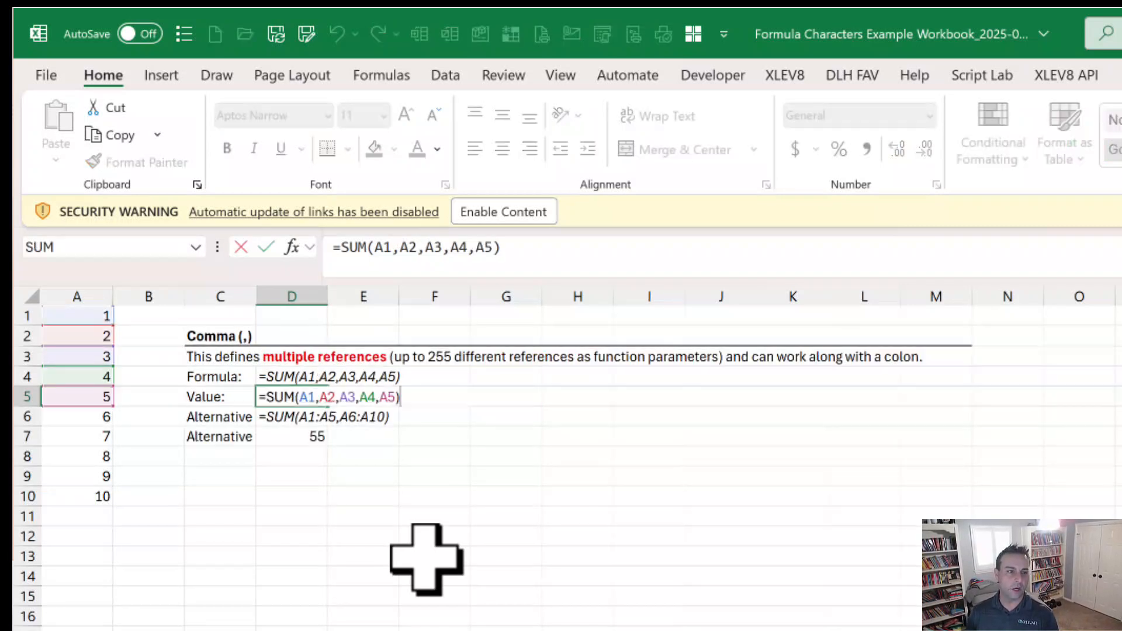
click(403, 246)
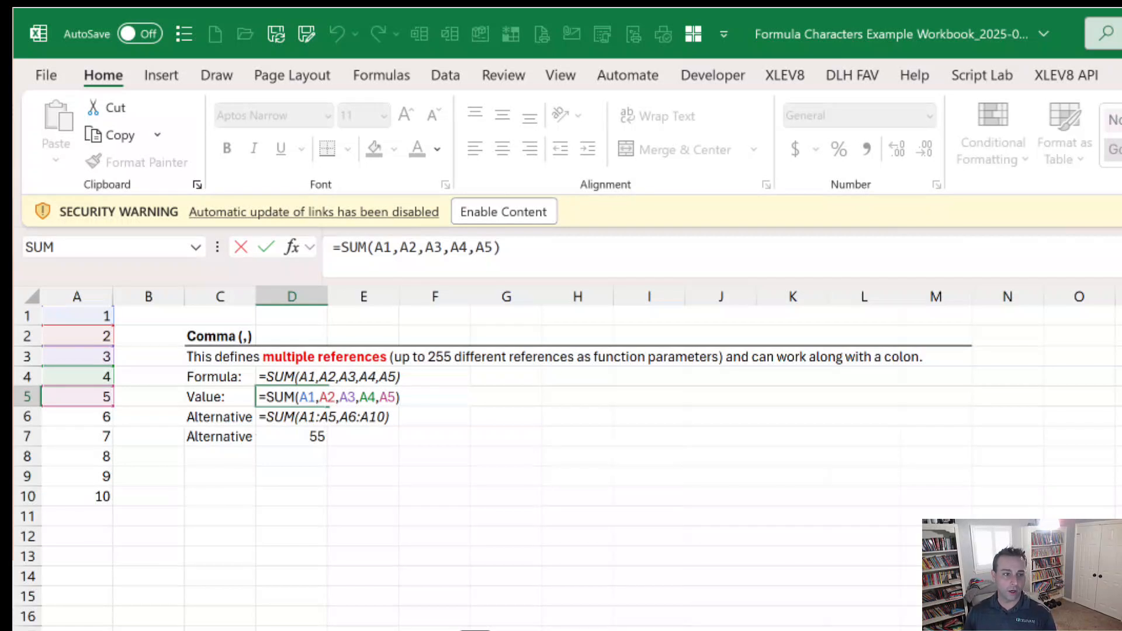
key(ctrl+Return)
click(292, 441)
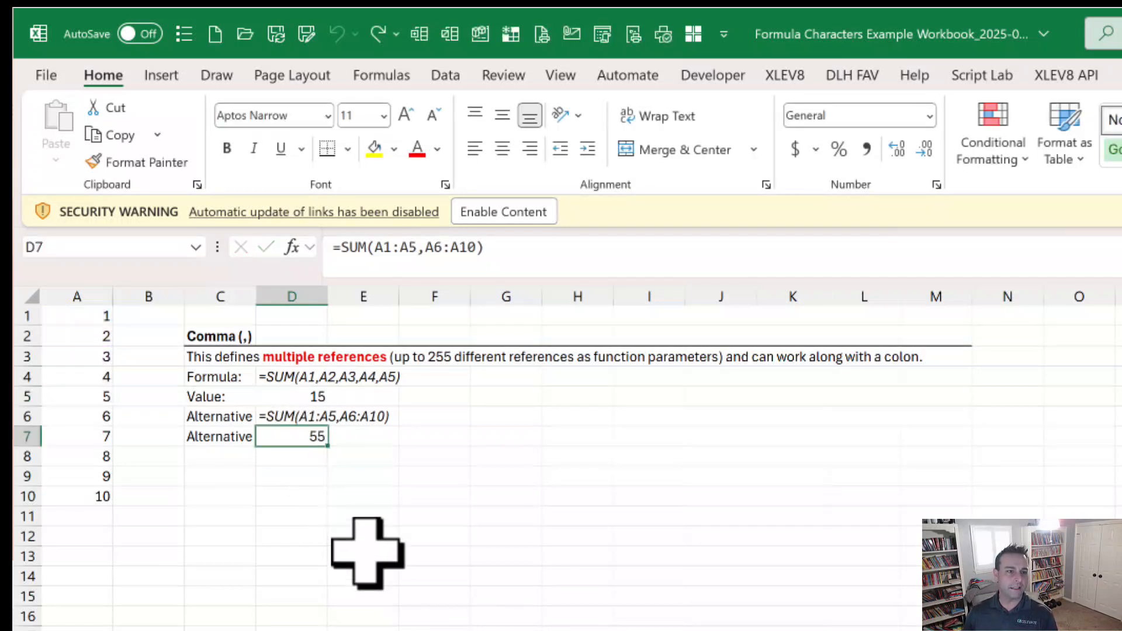
key(F2)
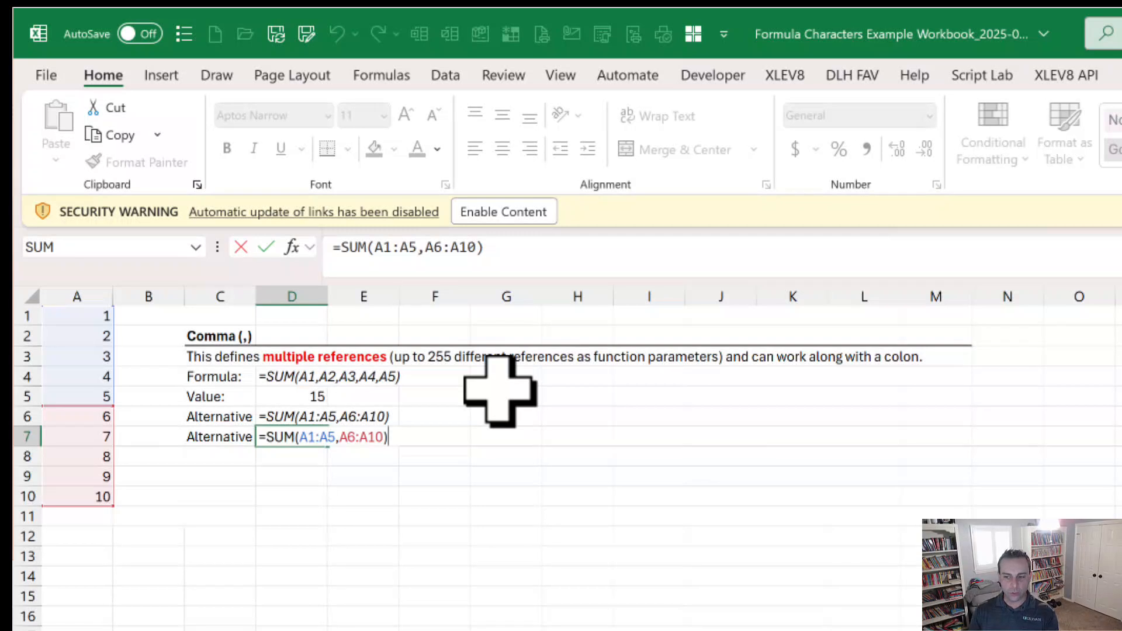
key(Escape)
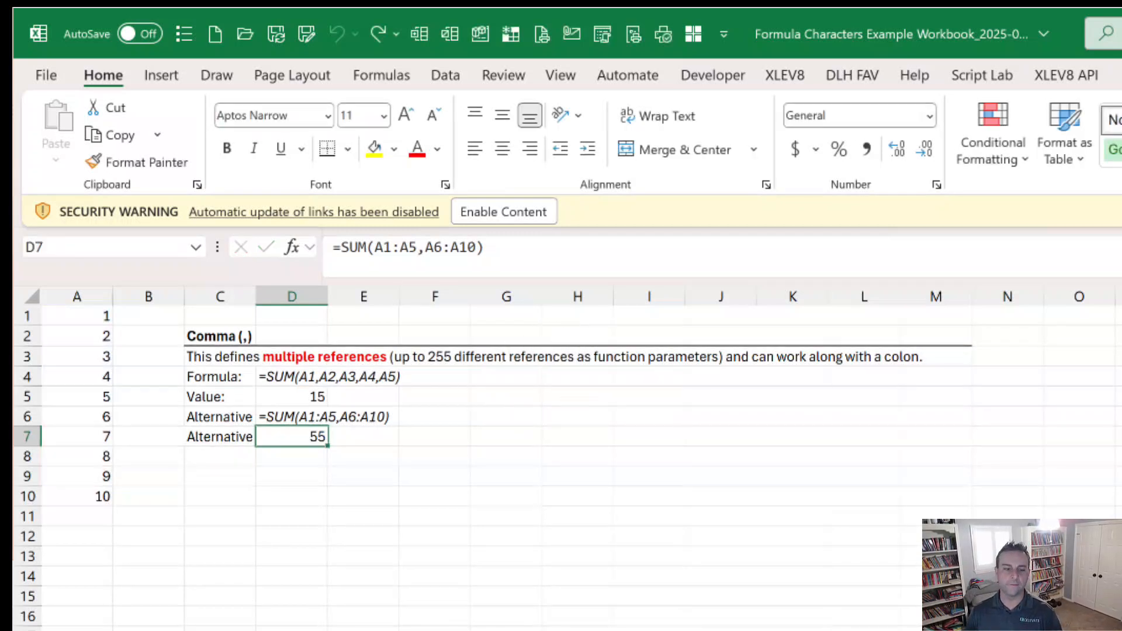
Step: Go to the Exclamation Point sheet and examine the sheet reference in the D5 formula
key(ctrl+Page_Down)
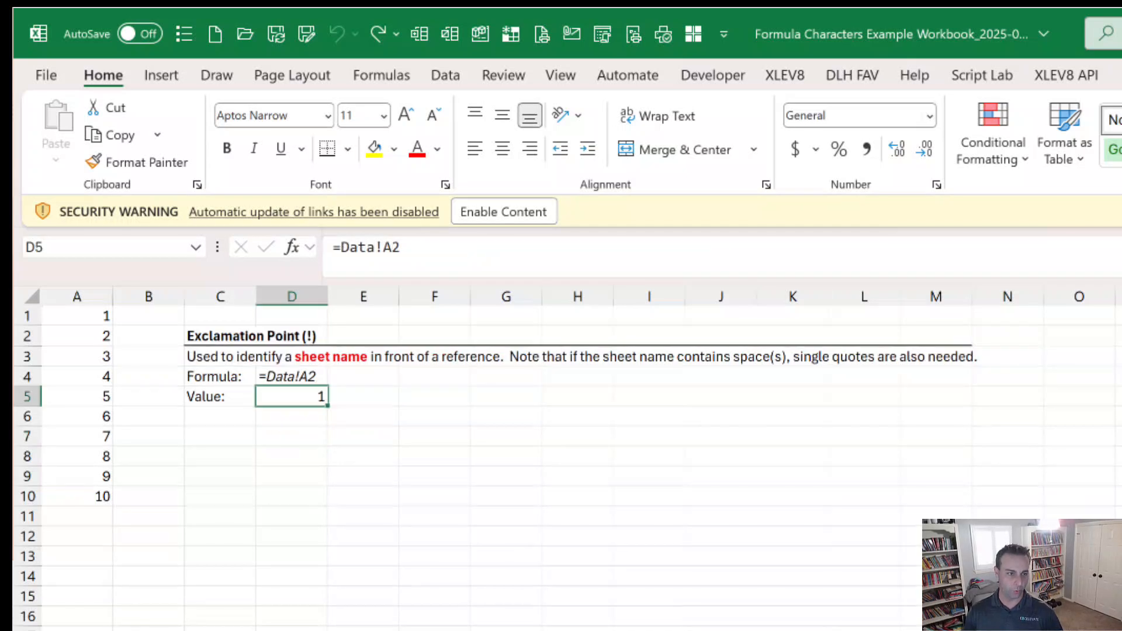
key(F2)
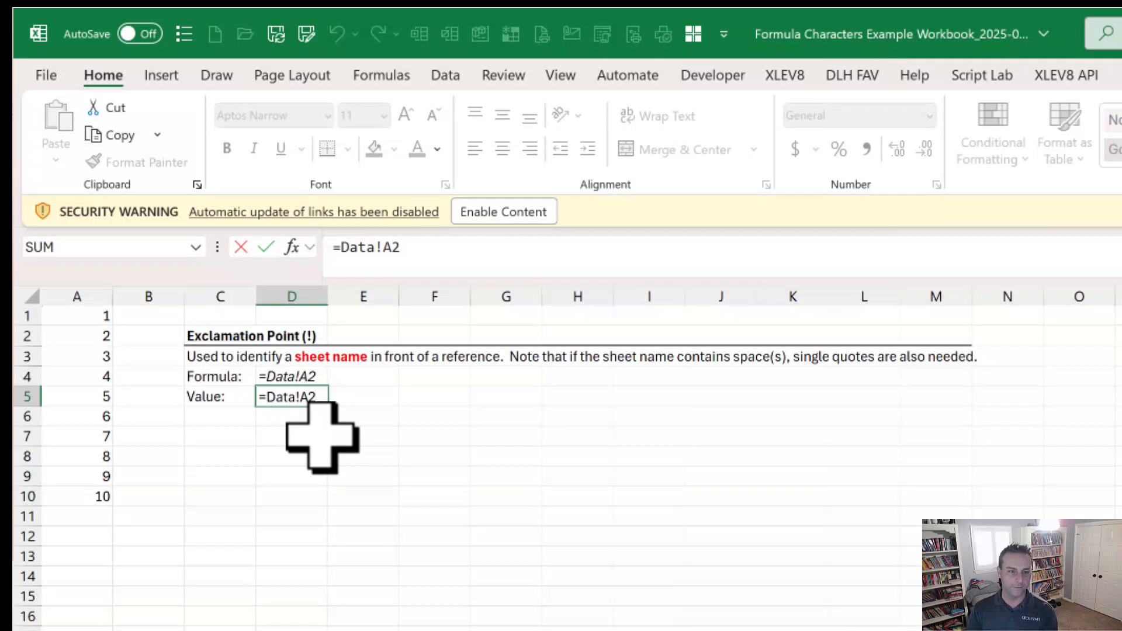
key(ctrl+Return)
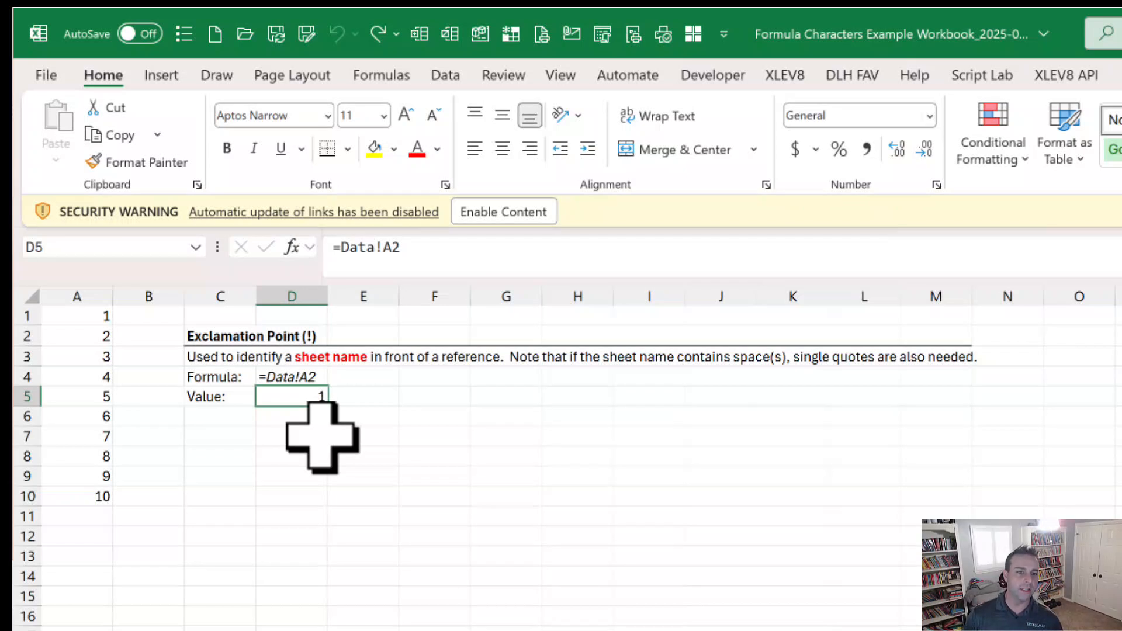
Step: Go to the Single Quotes sheet and examine the quoted sheet name in the D5 formula
key(ctrl+Page_Down)
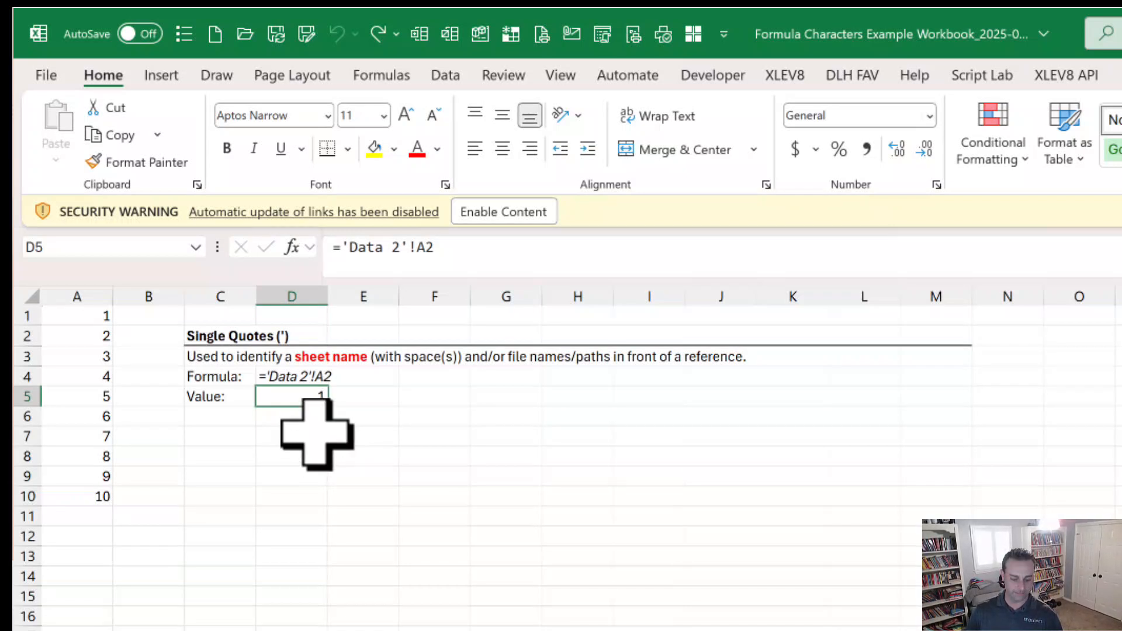
key(F2)
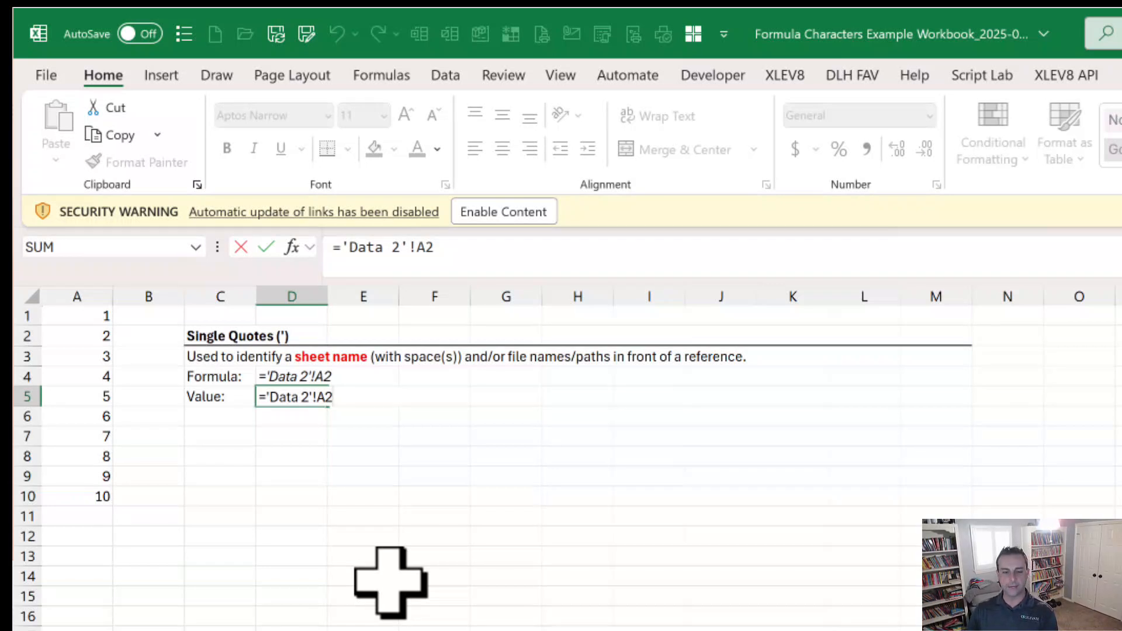
key(ctrl+Return)
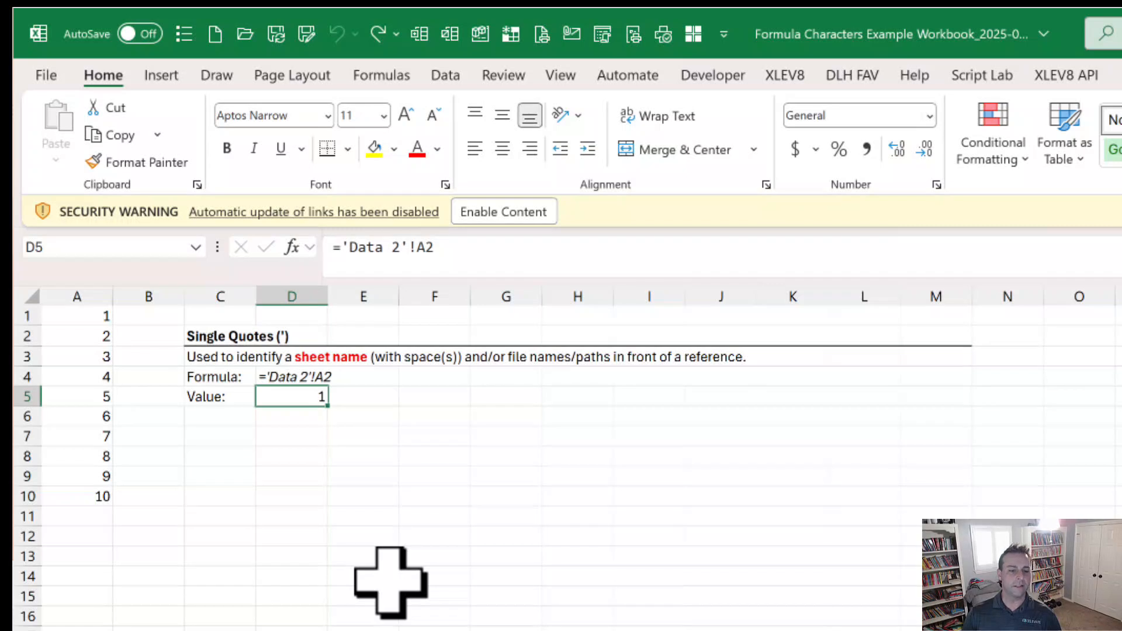
Step: Go to the Brackets sheet and examine the bracketed file name in the D5 formula
key(ctrl+Page_Down)
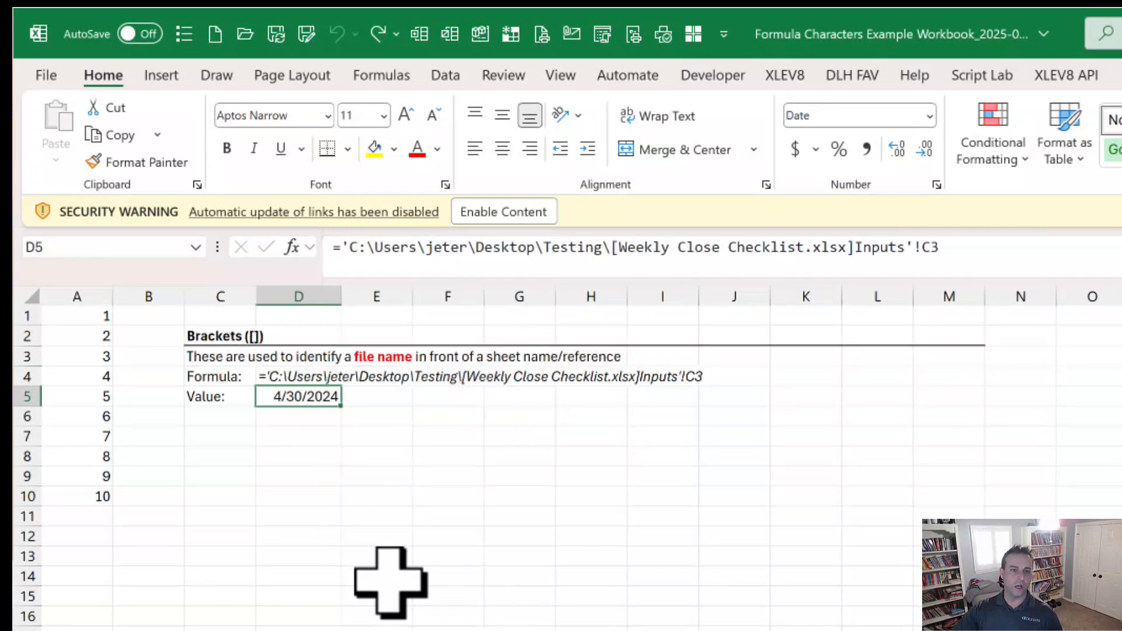
key(F2)
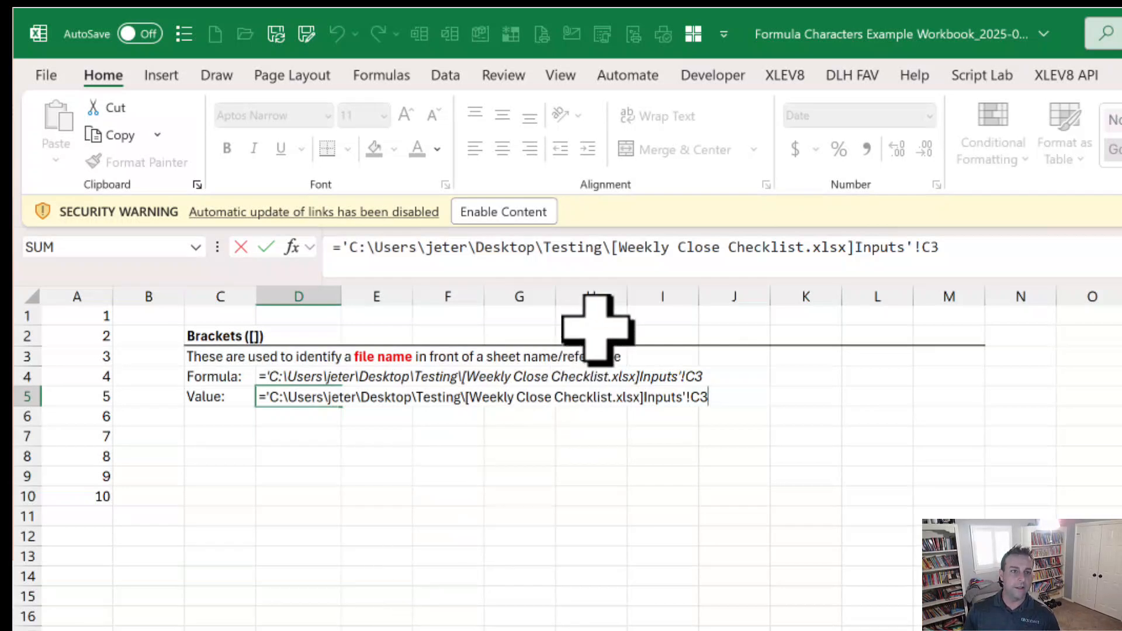
key(ctrl)
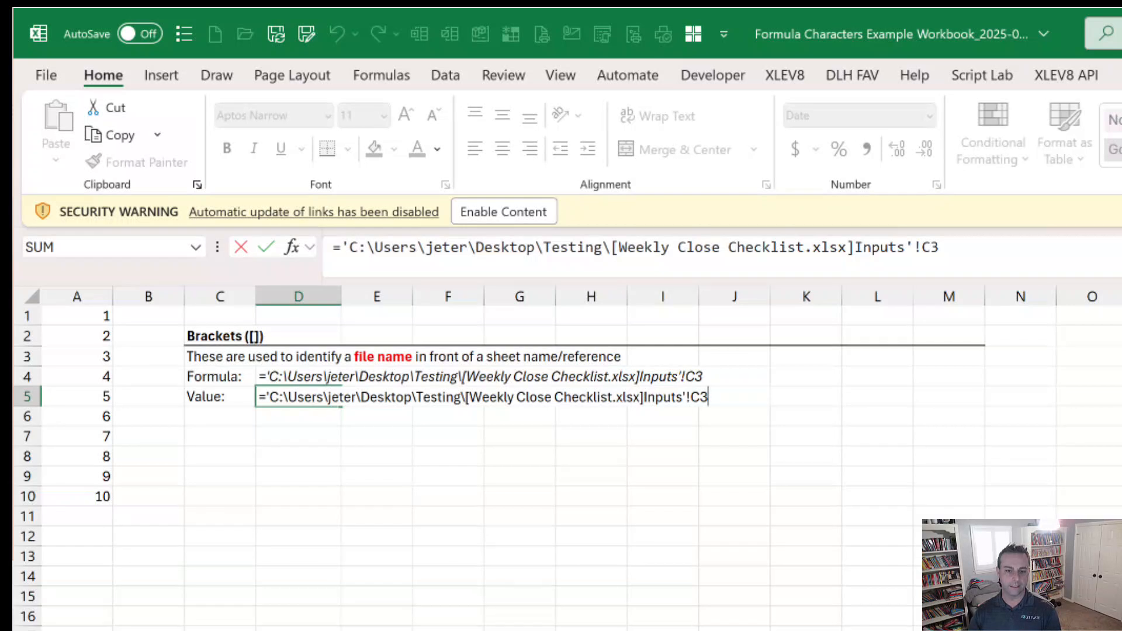
key(ctrl+Return)
Step: Go to the Curly Brackets sheet and examine the array and the TRANSPOSE range in the D5 VSTACK formula
key(ctrl+Page_Down)
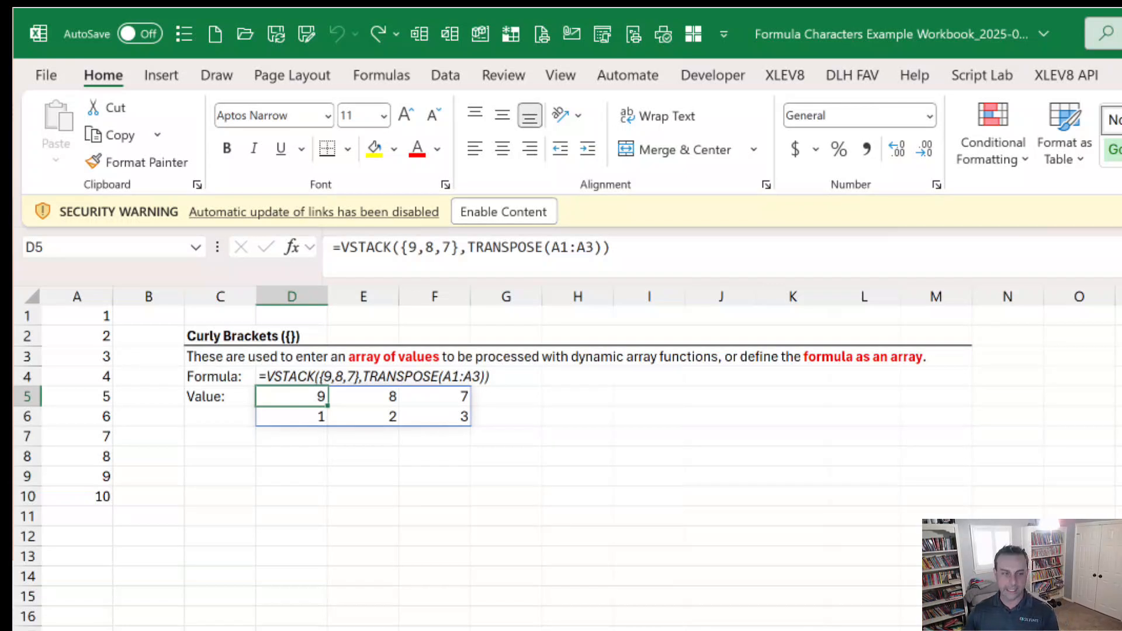
key(F2)
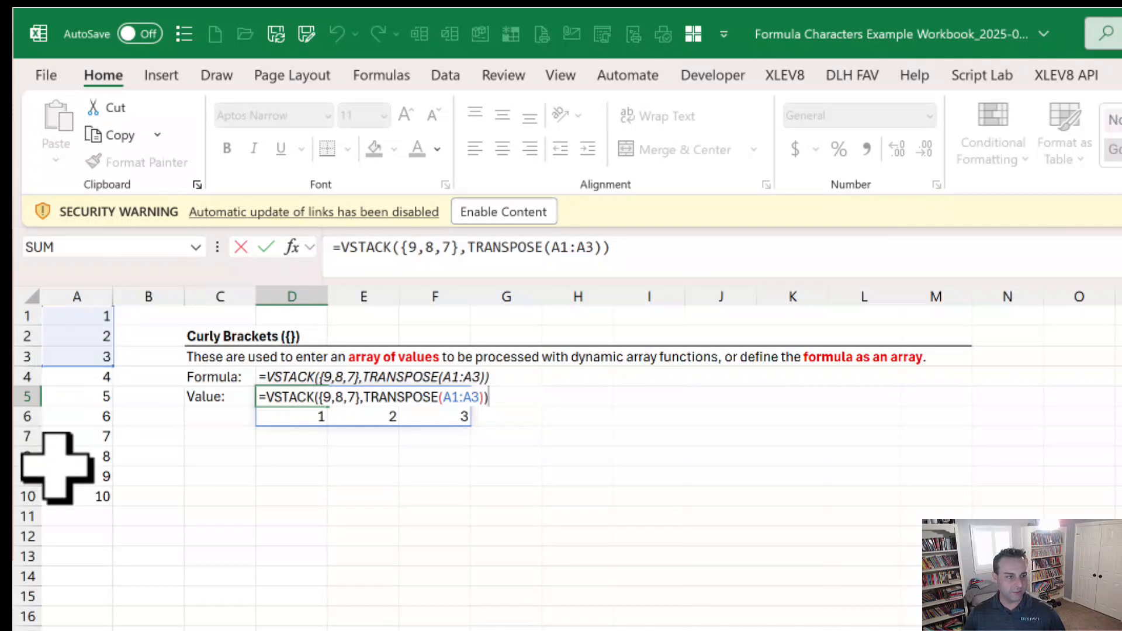
key(ctrl+Return)
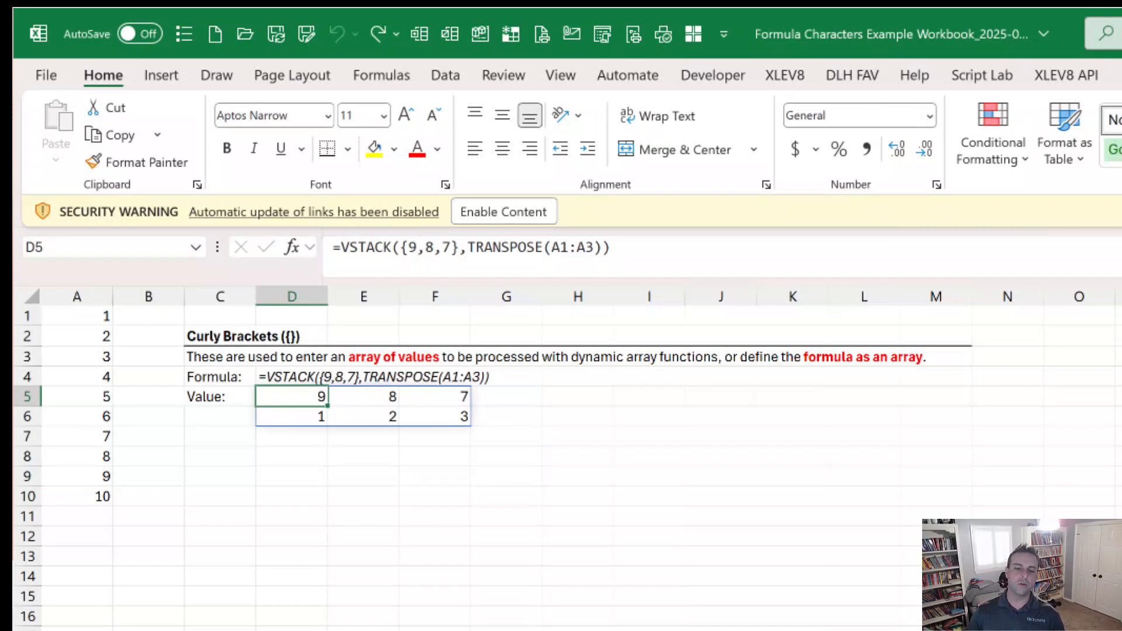
Step: Go to the Hashtag sheet and examine the SEQUENCE formula in A1
key(ctrl+Page_Down)
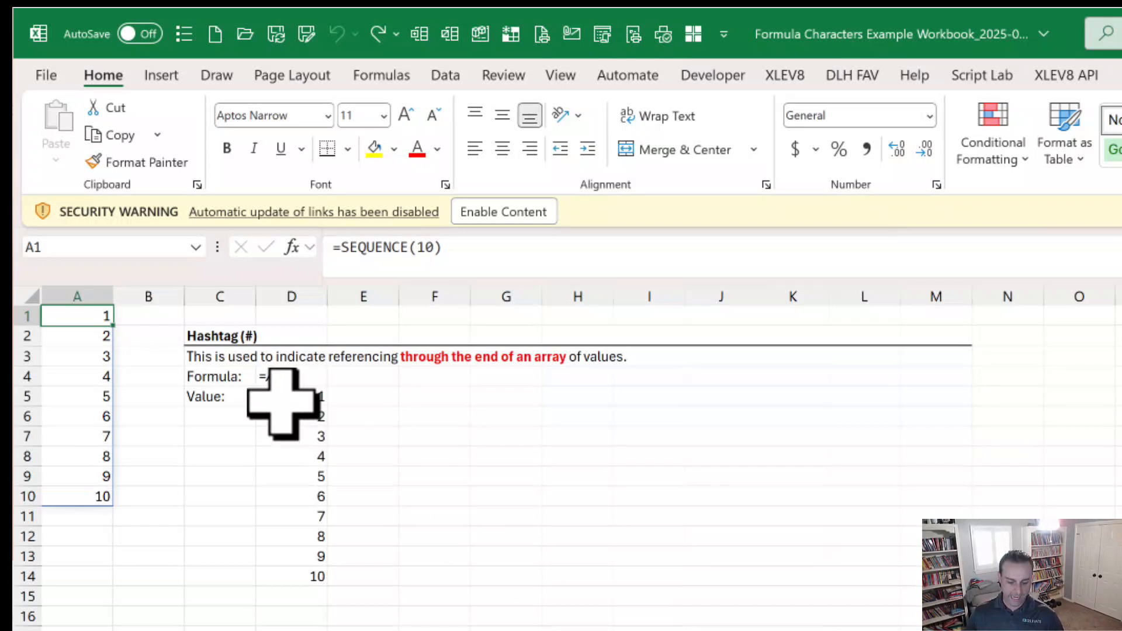
key(F2)
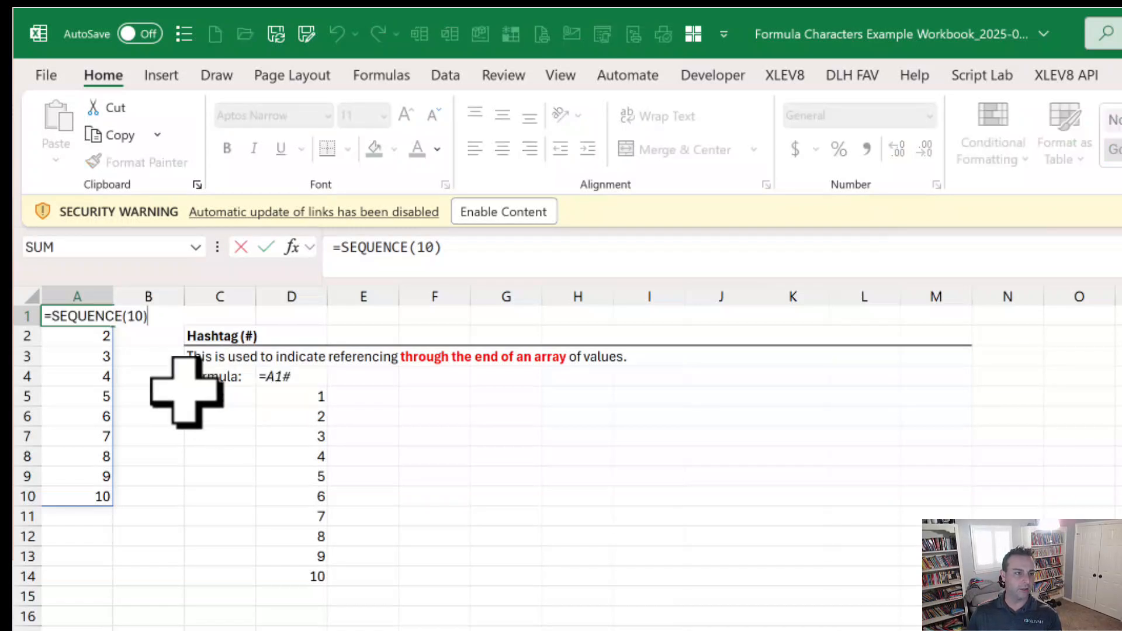
key(Escape)
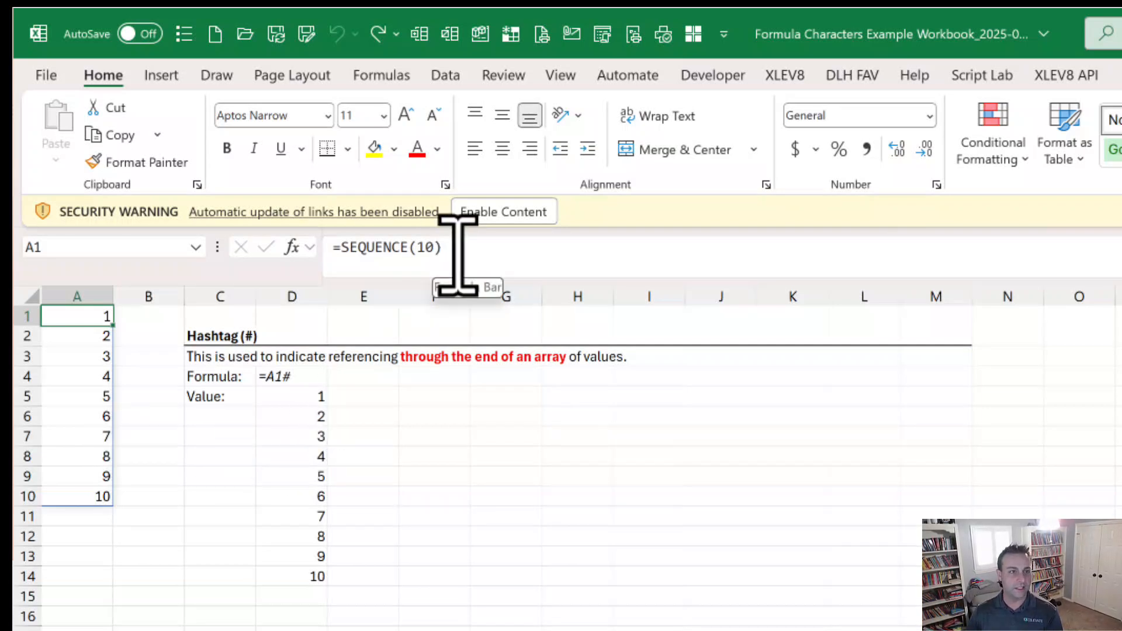
click(441, 245)
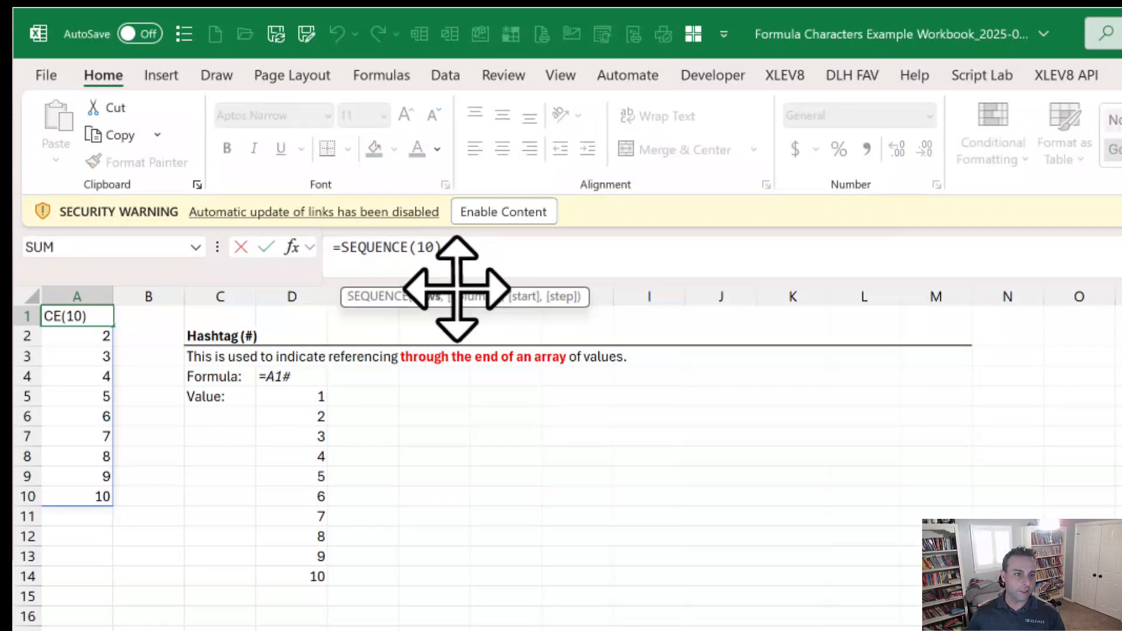
key(Escape)
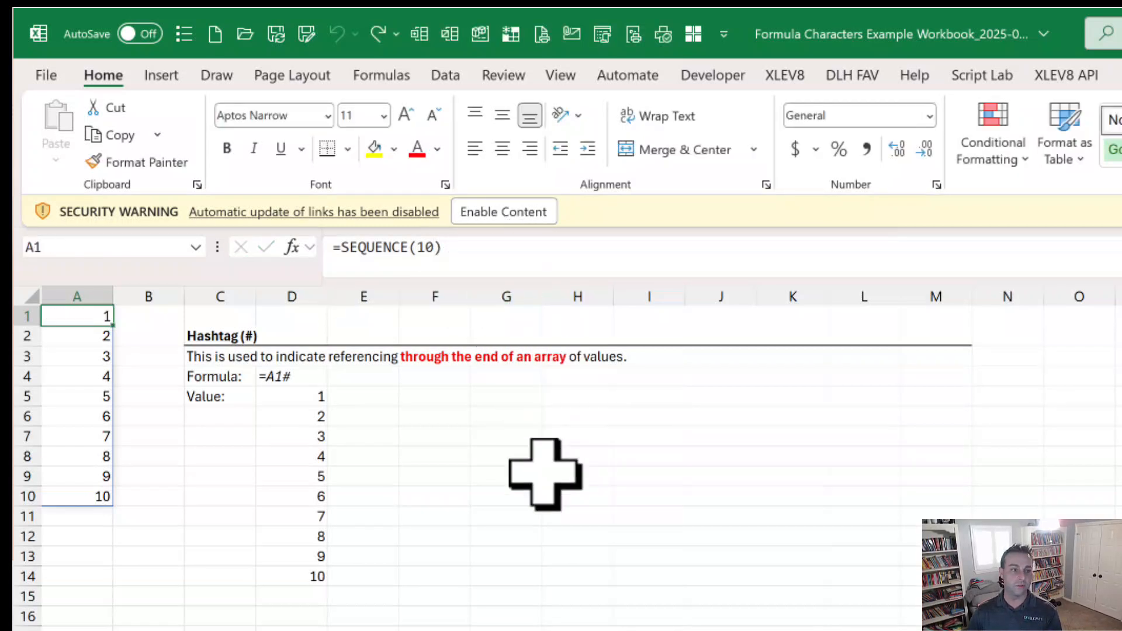
Step: Remove the hashtag from the formula in D5 so that it reads =A1
click(316, 399)
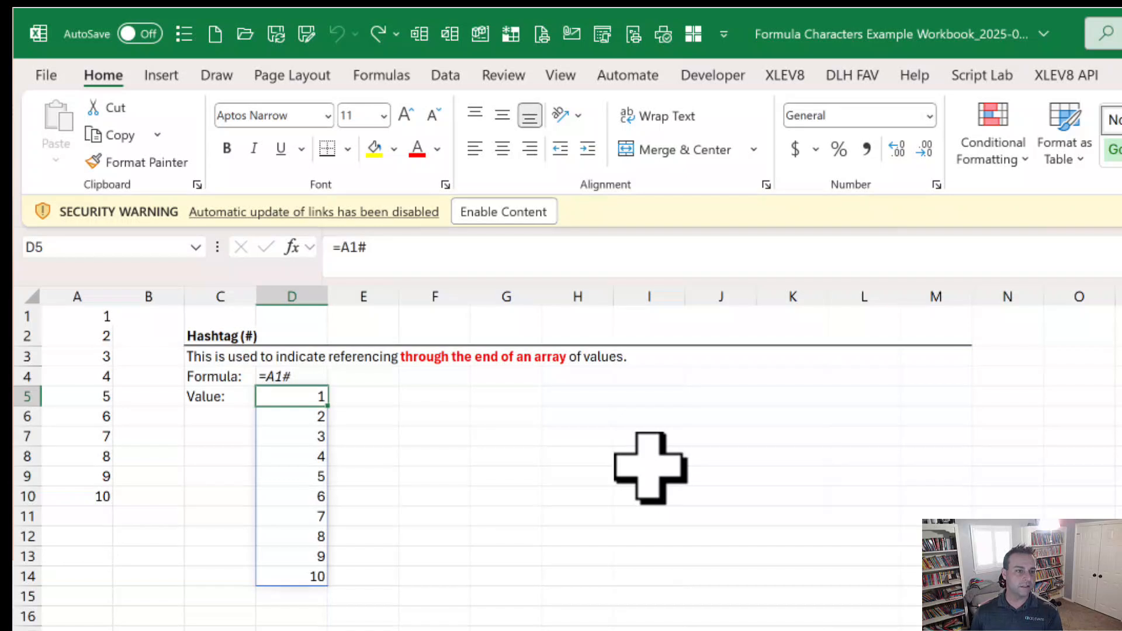
key(F2)
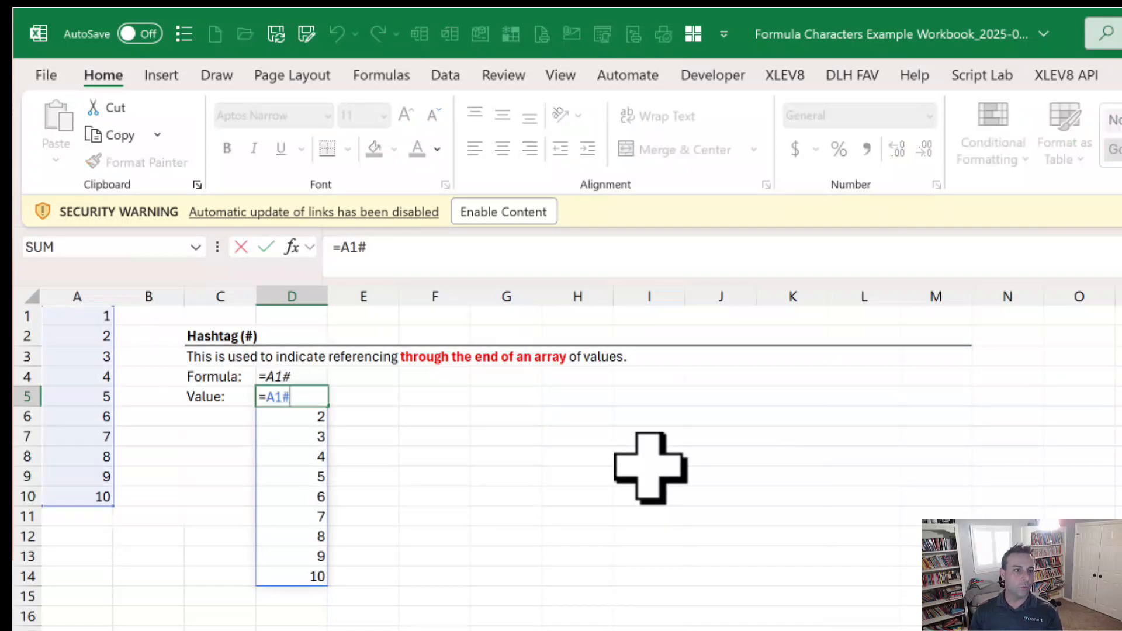
key(BackSpace)
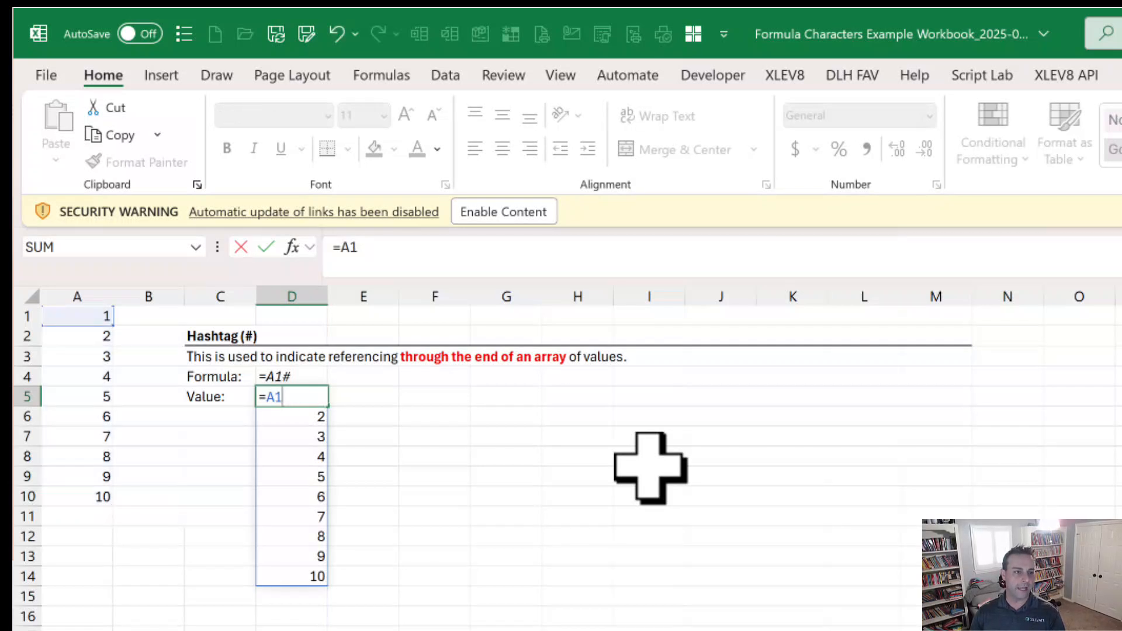
key(Return)
key(Up)
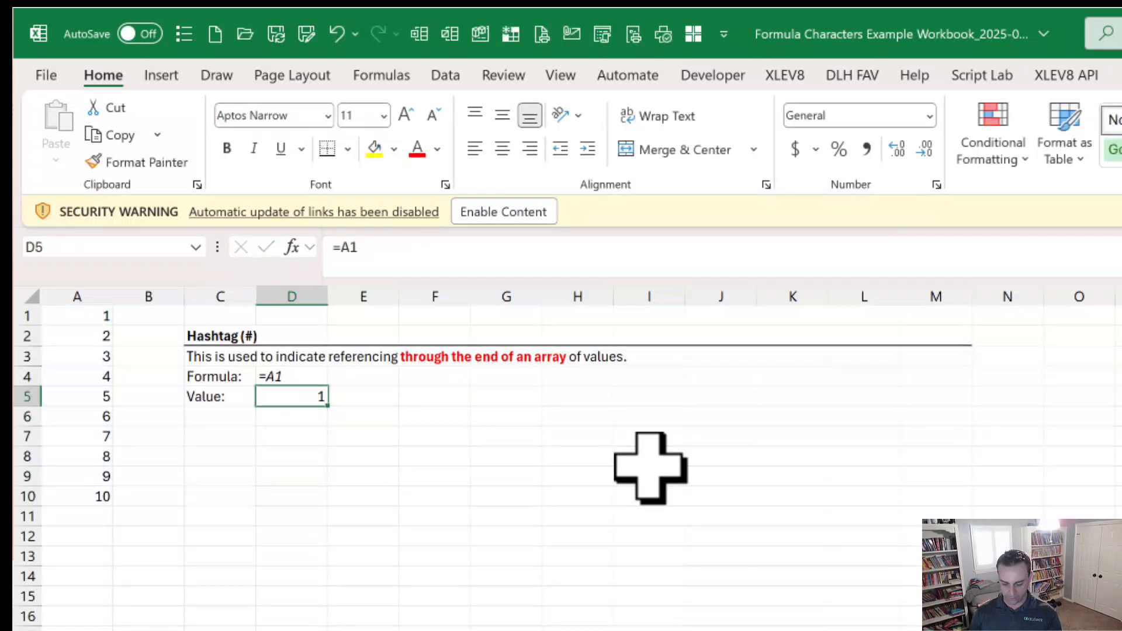
Step: Add the hashtag back to the D5 formula so that it reads =A1#
key(F2)
text(#)
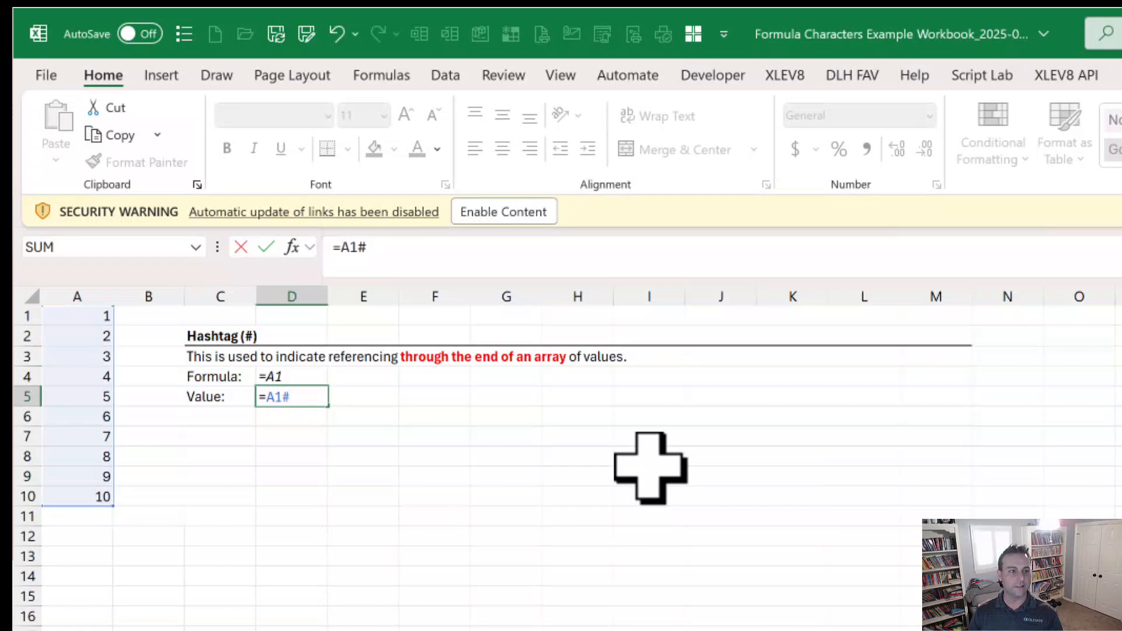
key(Return)
key(Up)
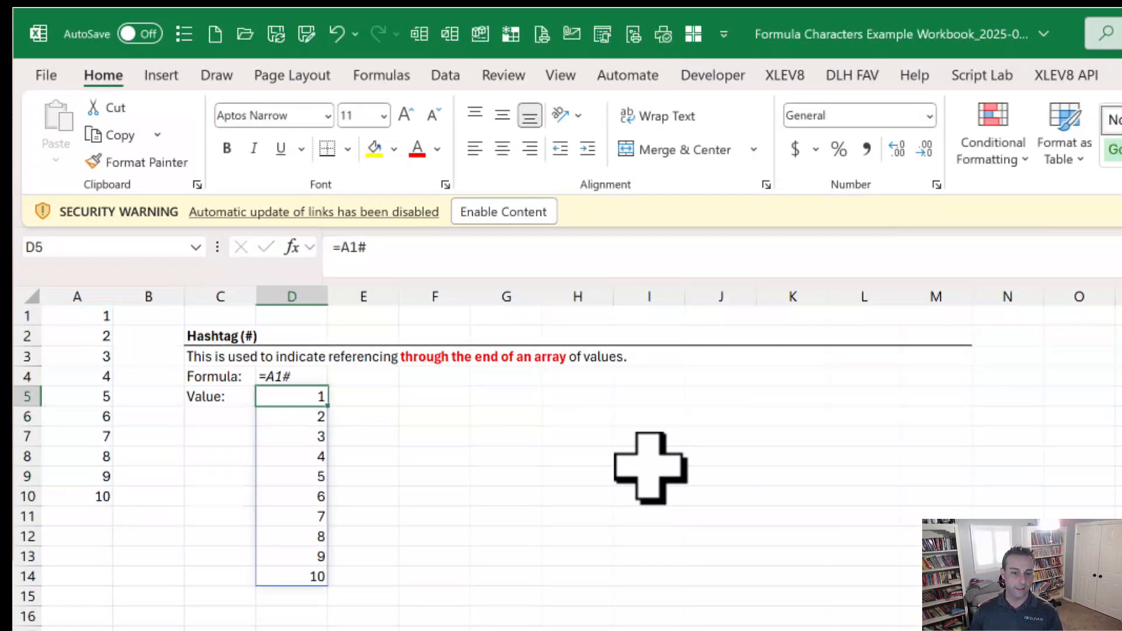
Step: Copy the D5 spill formula into E5, undo the paste and return to D5
key(Right)
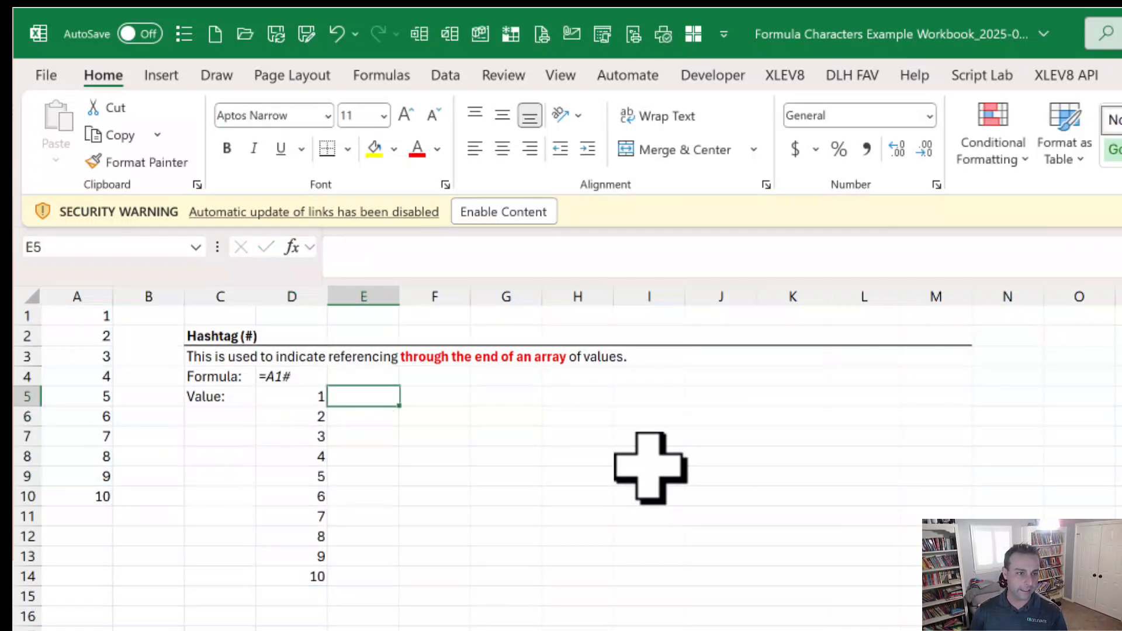
key(Left)
key(ctrl+c)
key(Right)
key(ctrl+v)
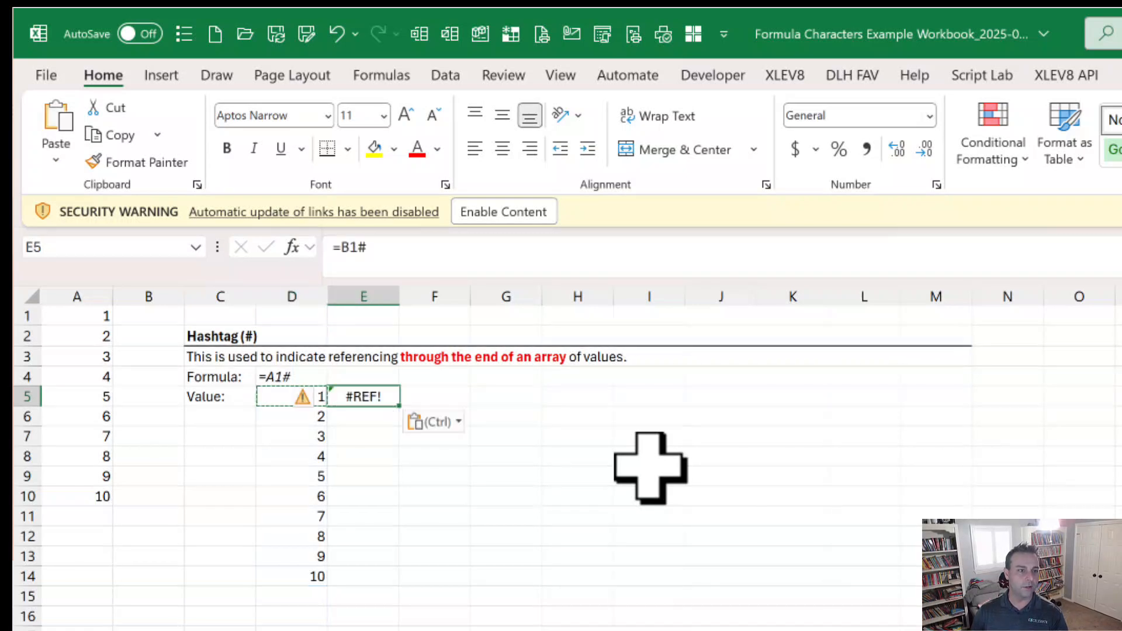
key(ctrl+z)
key(Left)
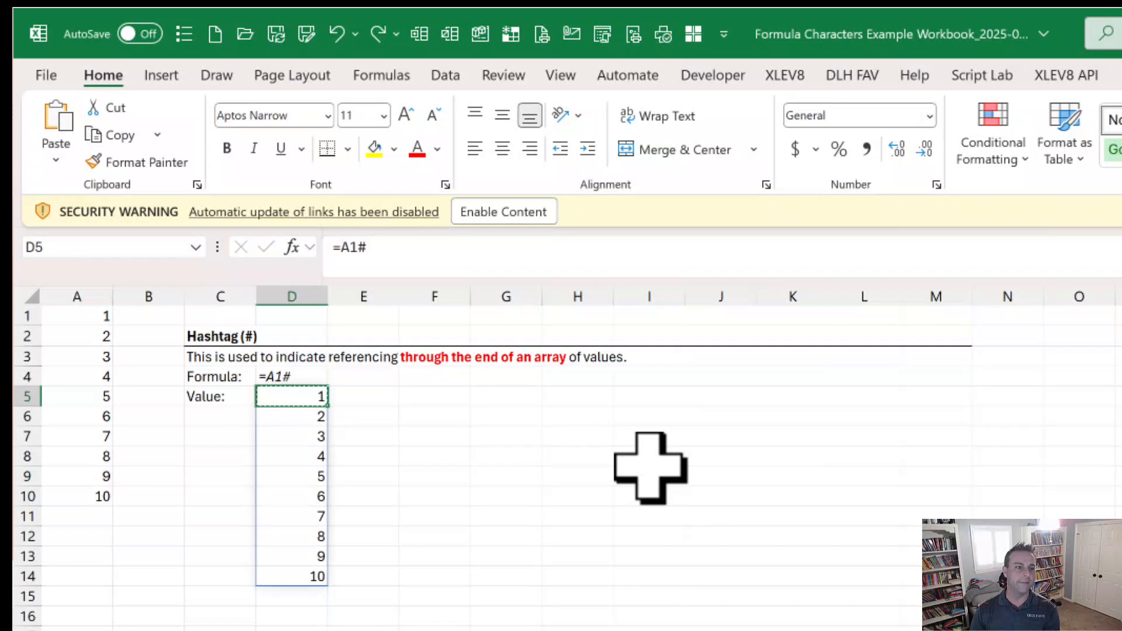
Step: Change the formula in A1 to =SEQUENCE(11), and undo the change
key(Left)
key(Left)
key(Left)
key(Up)
key(Up)
key(Up)
key(Up)
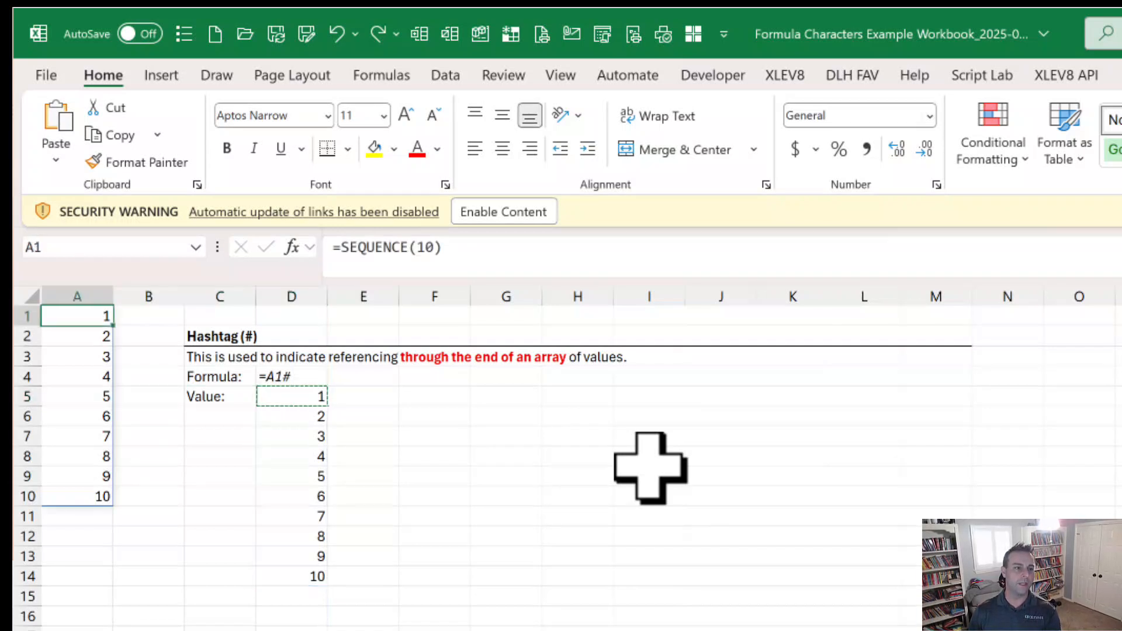
key(F2)
key(Left)
key(BackSpace)
text(1)
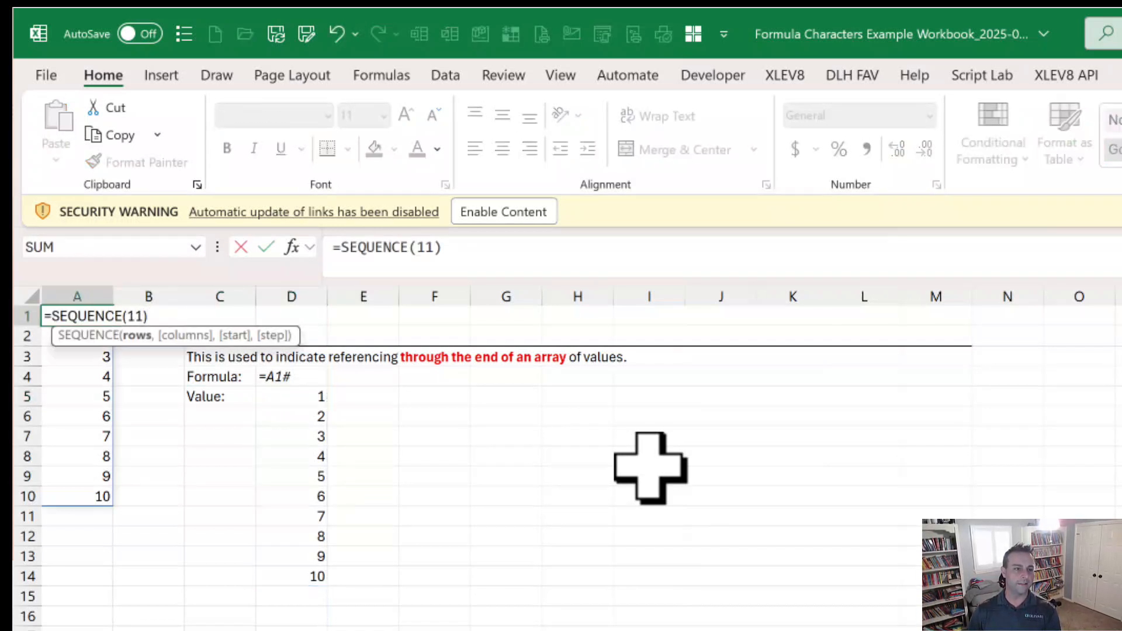
key(Return)
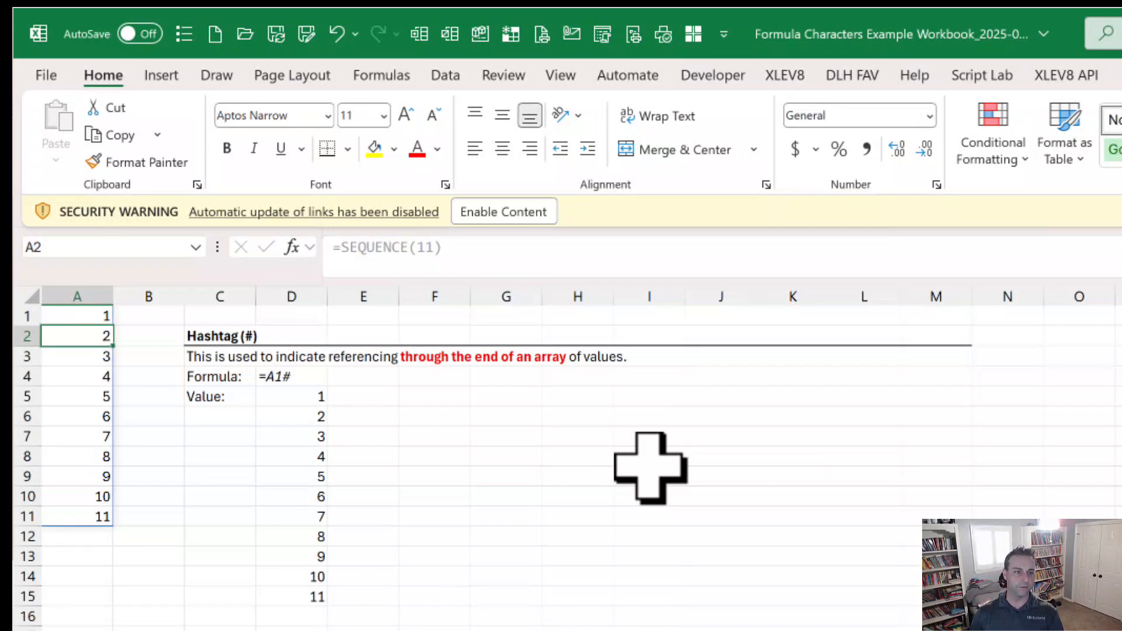
key(ctrl+z)
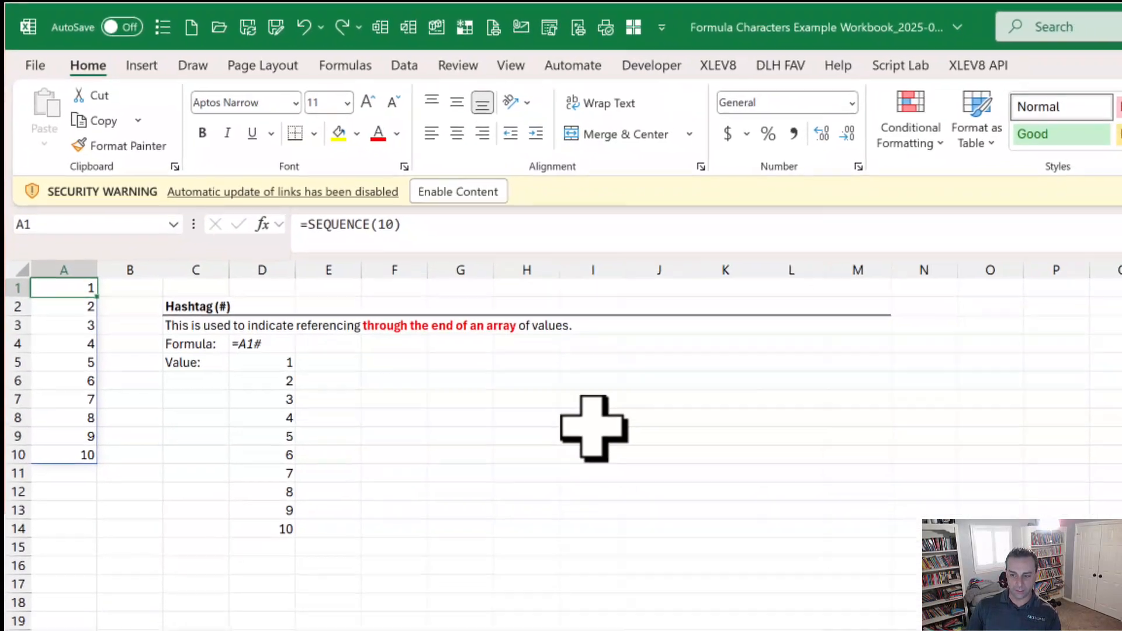
Step: Go to the Period sheet and examine the range with the period after the colon in the D5 formula
key(ctrl+Page_Down)
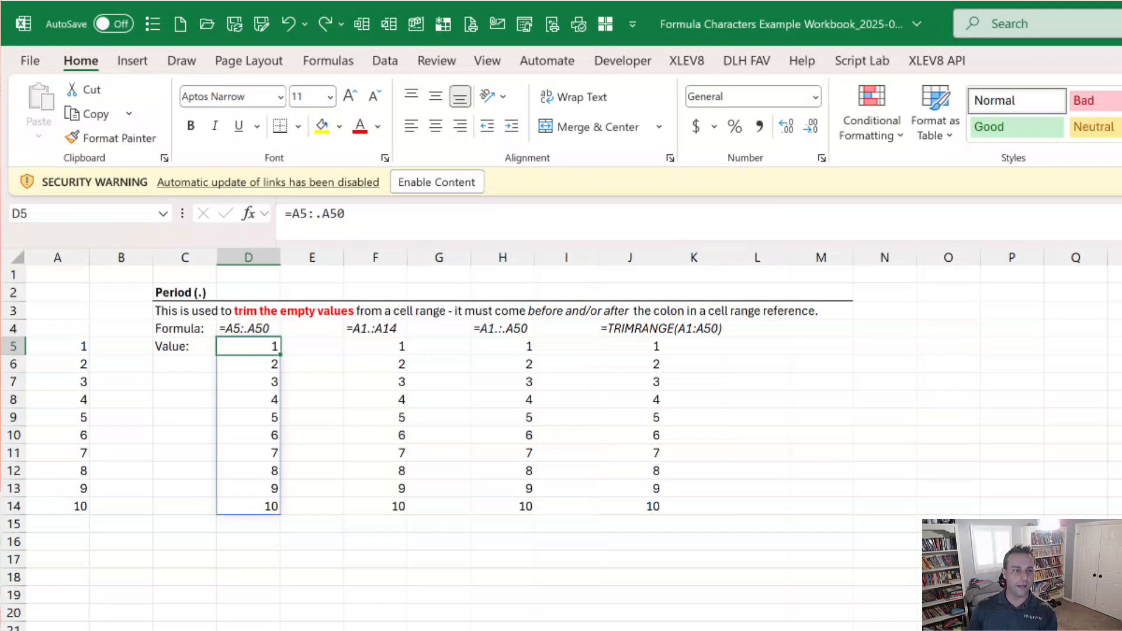
key(F2)
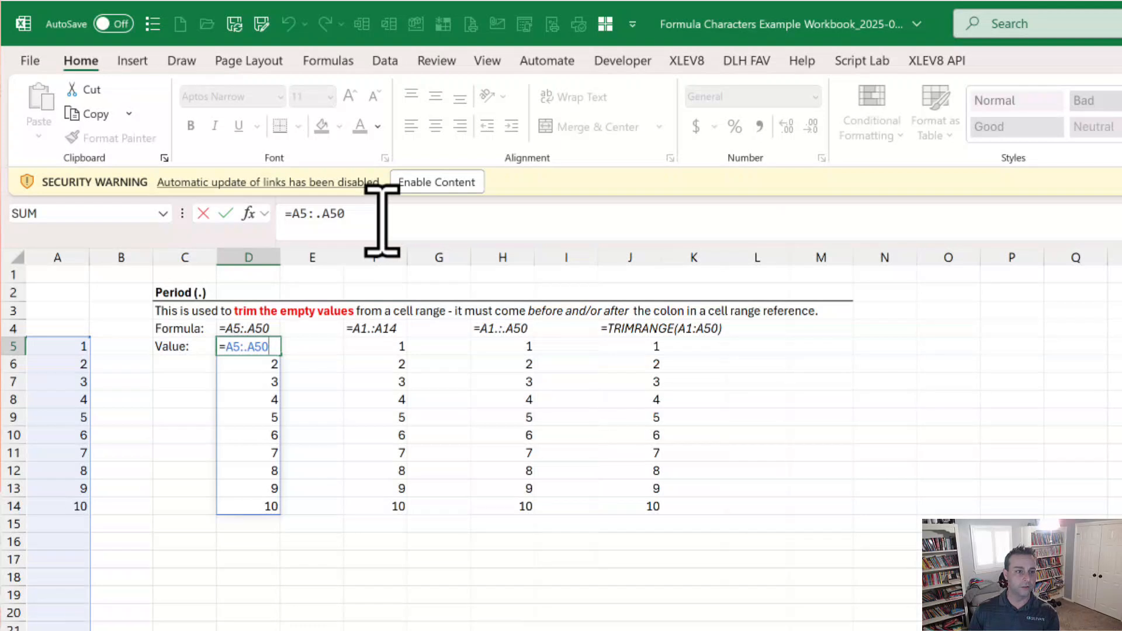
key(ctrl+Return)
Step: Examine the range with the period before the colon in the F5 formula
key(Right)
key(Right)
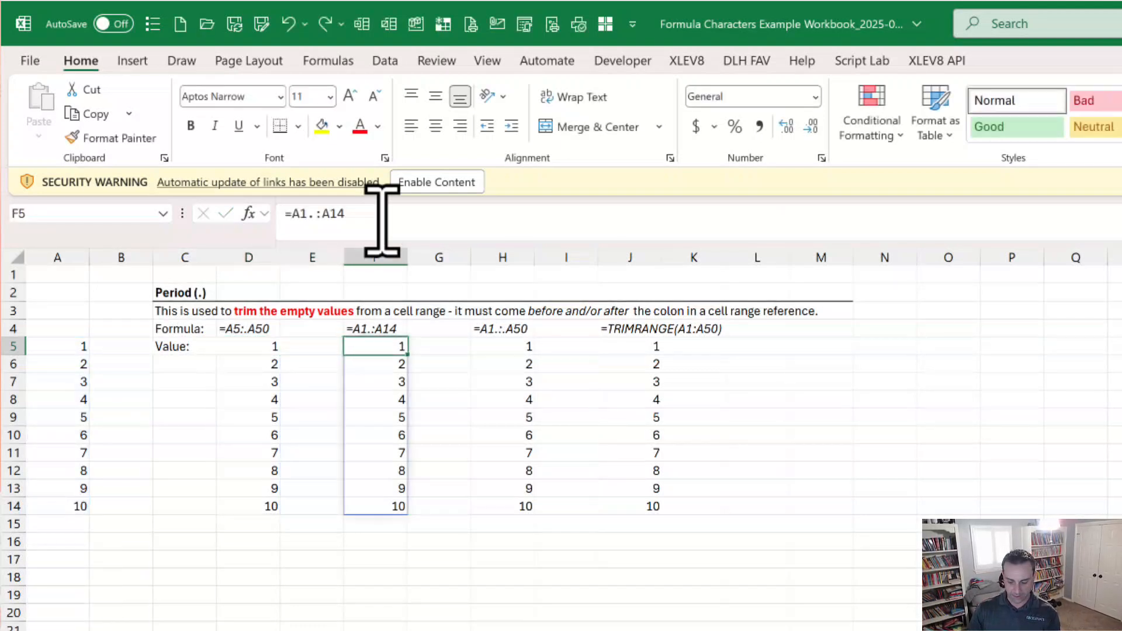
key(F2)
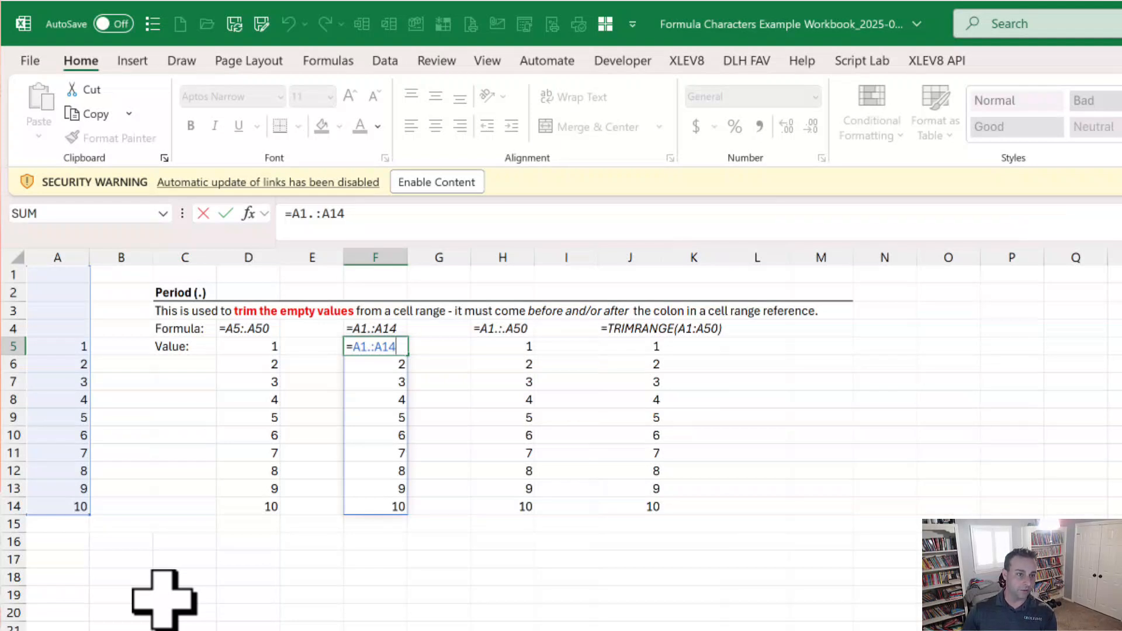
key(ctrl+Return)
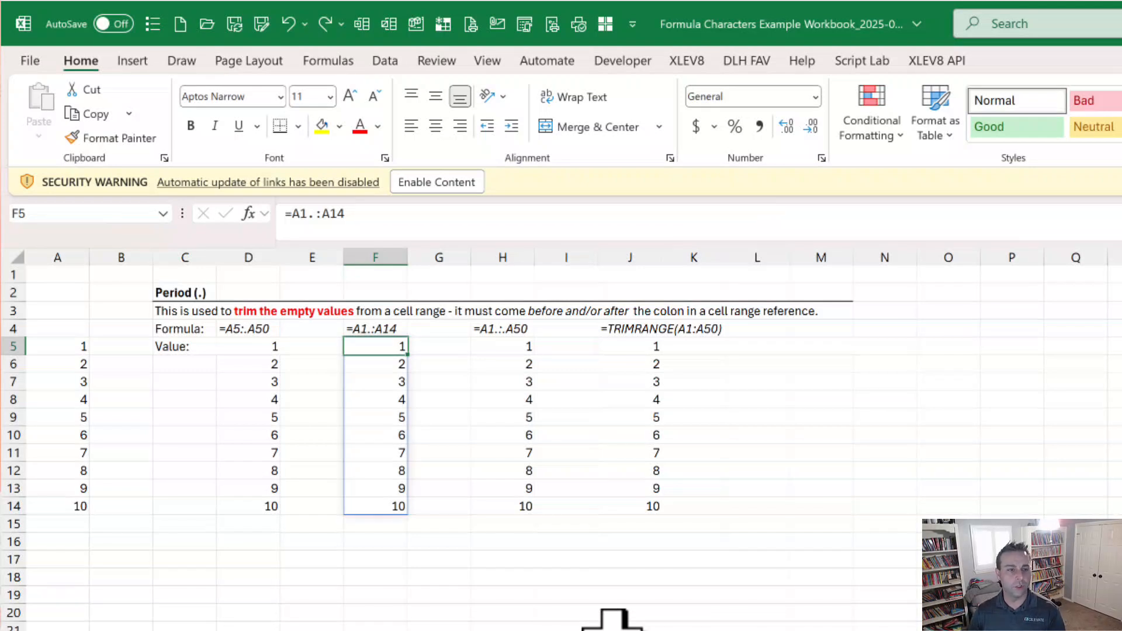
Step: Examine the range with periods on both sides of the colon in the H5 formula
key(Right)
key(Right)
key(F2)
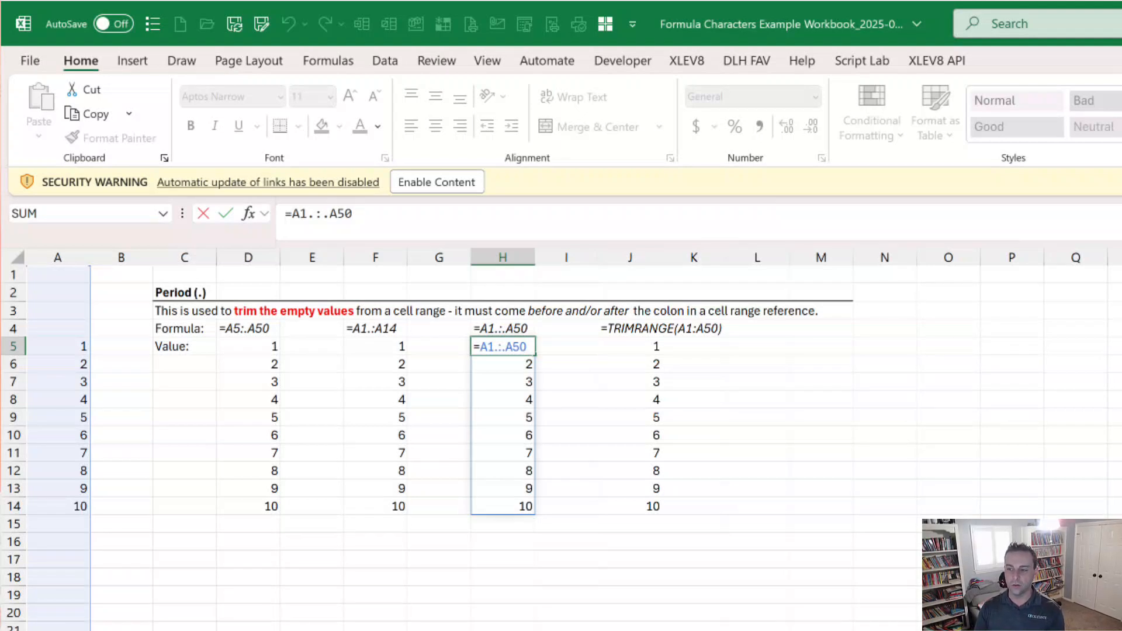
key(Escape)
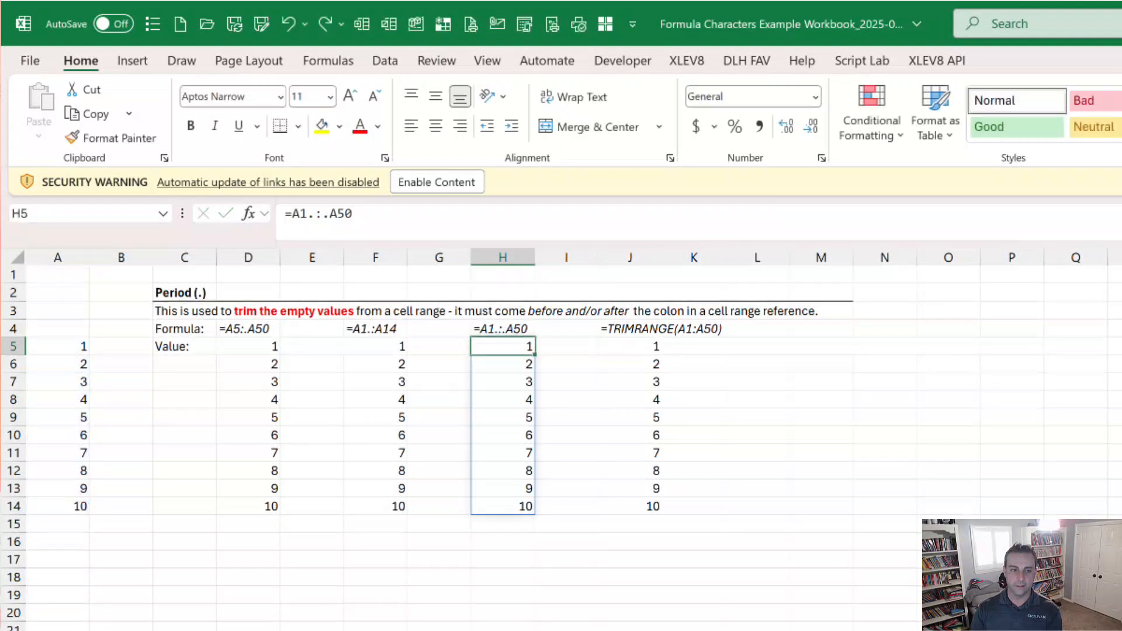
Step: Examine the range and the arguments of the TRIMRANGE formula in J5
click(630, 346)
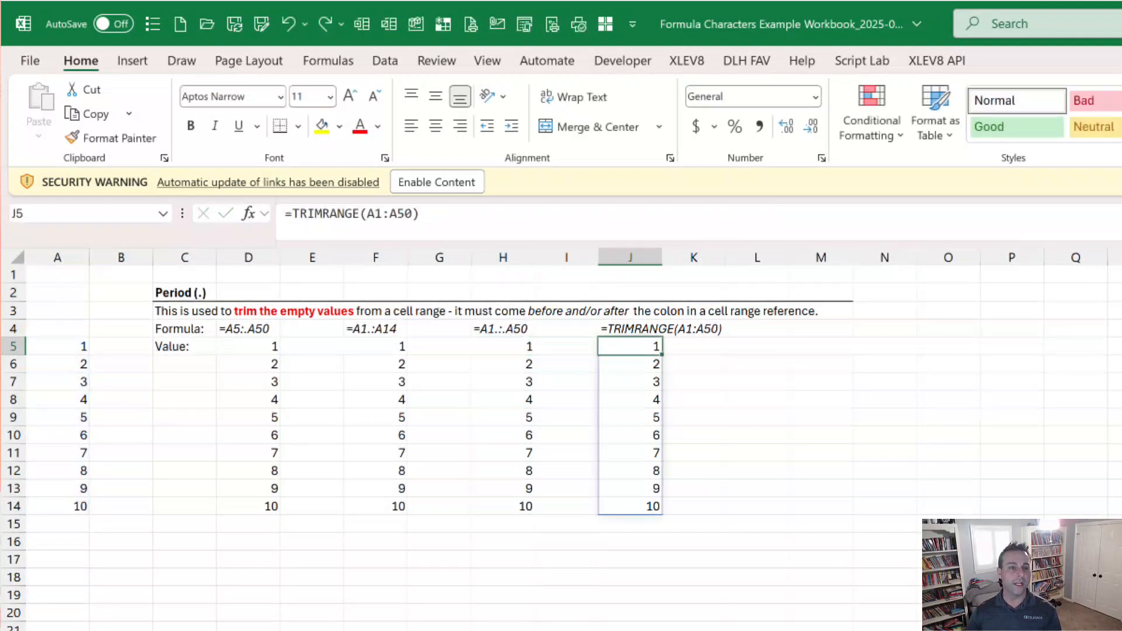
key(F2)
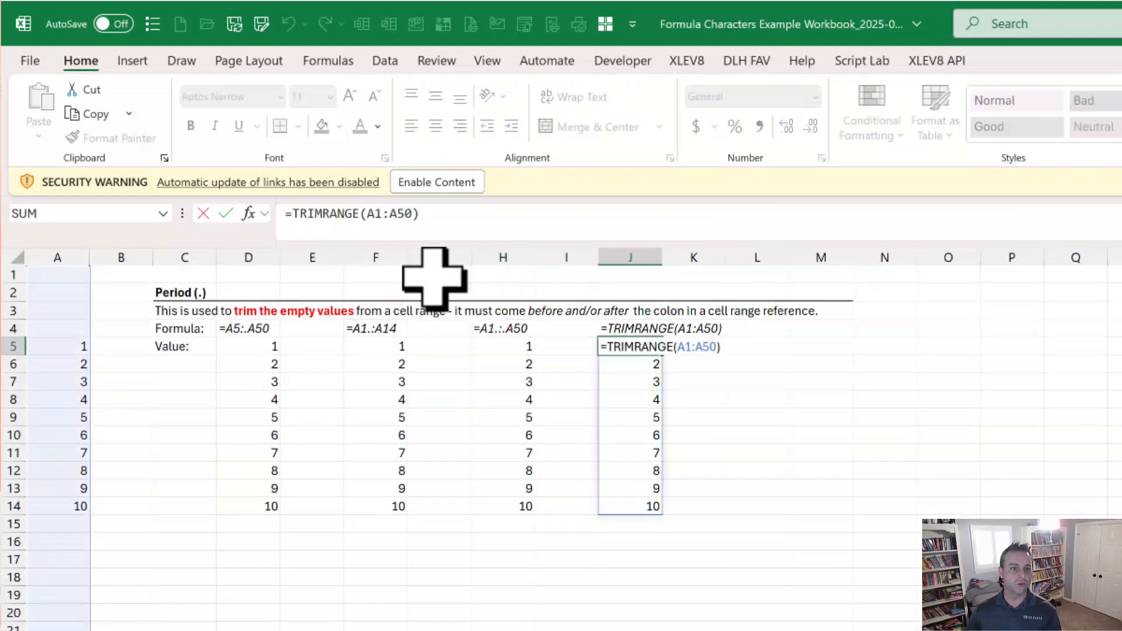
click(408, 220)
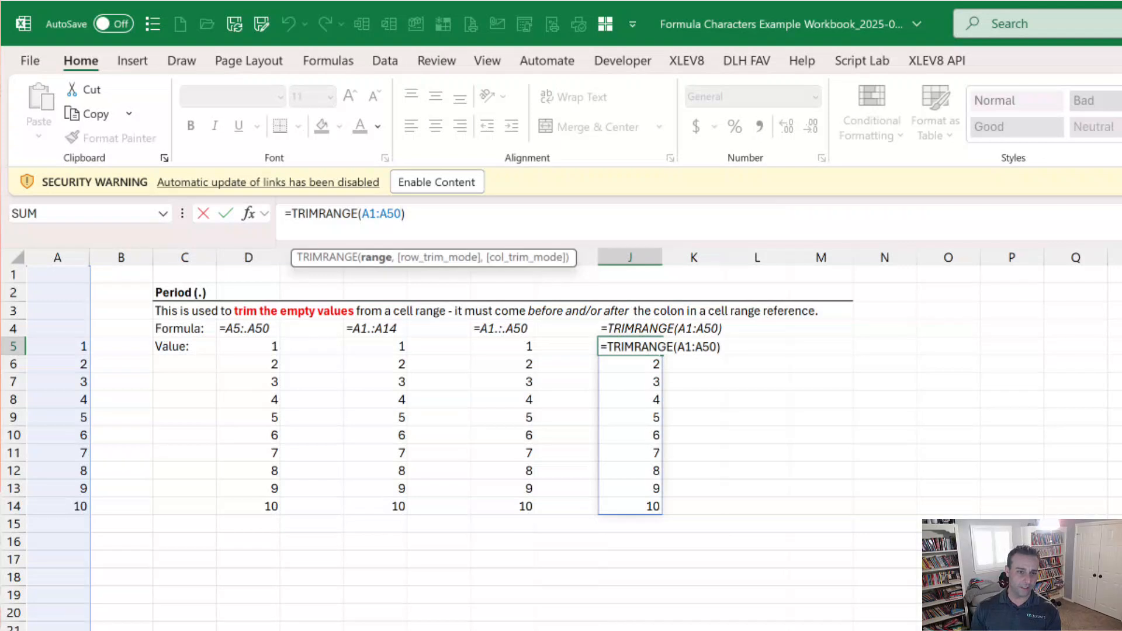
key(ctrl+Return)
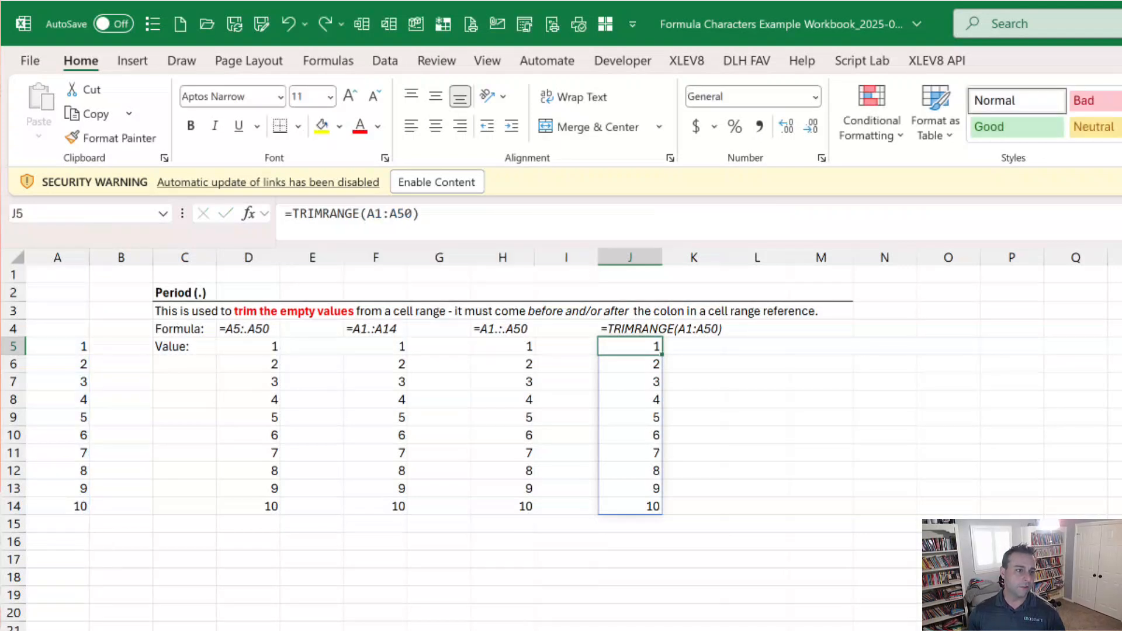
Step: Try extending the column A number series by copying the formula in A14 into A15:A20, and undo the paste
click(244, 351)
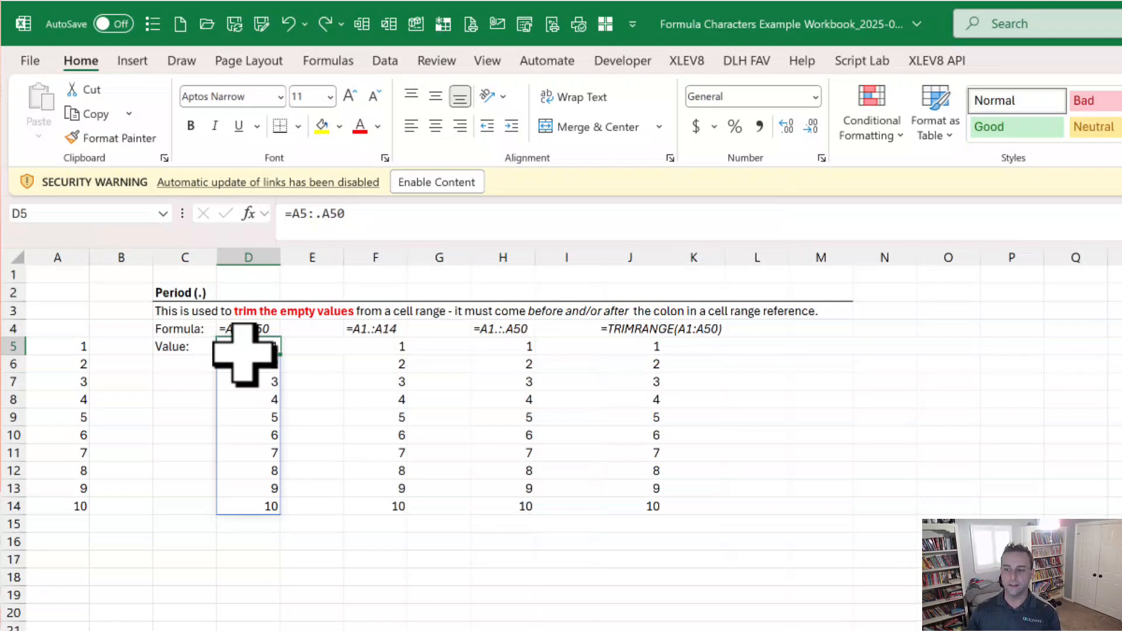
click(69, 506)
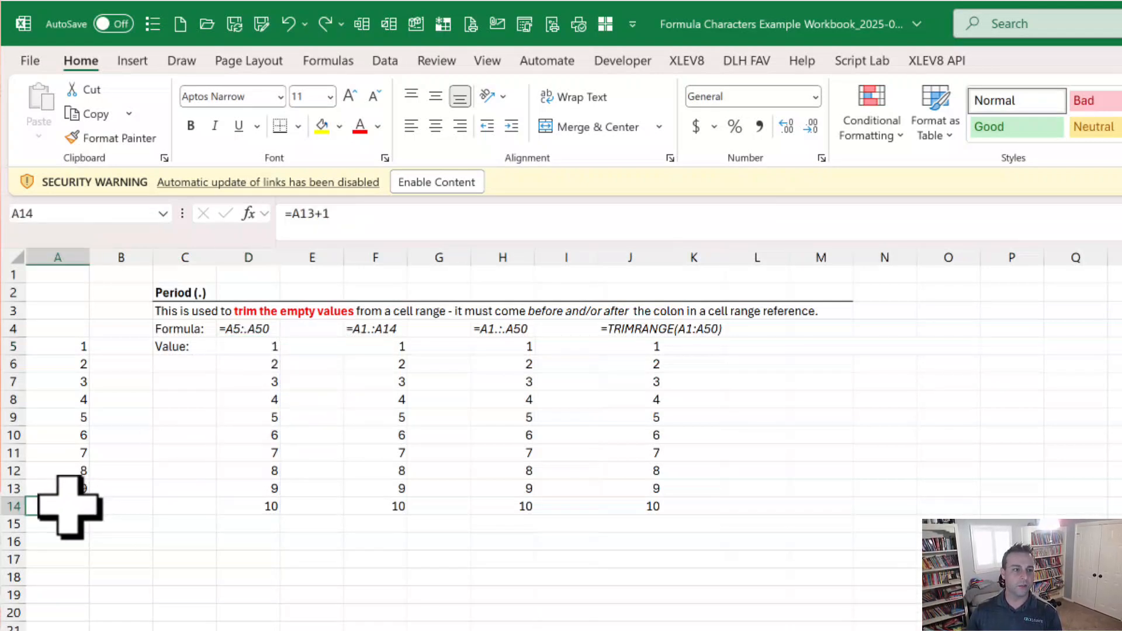
key(ctrl+c)
key(Down)
key(shift+Down)
key(shift+Down)
key(shift+Down)
key(shift+Down)
key(shift+Down)
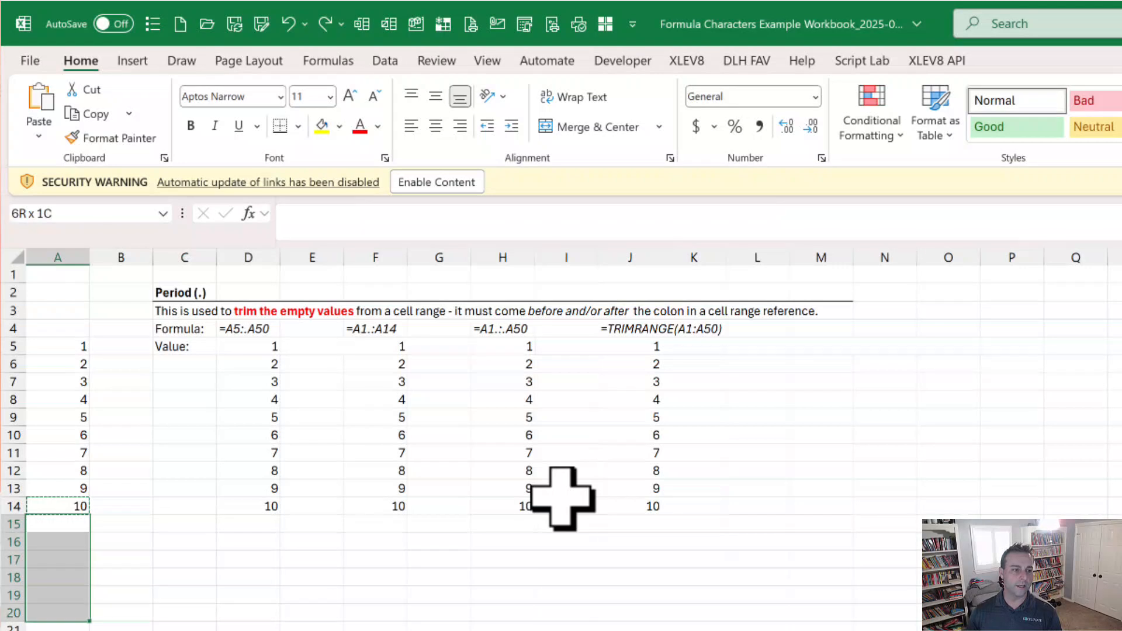
key(ctrl+v)
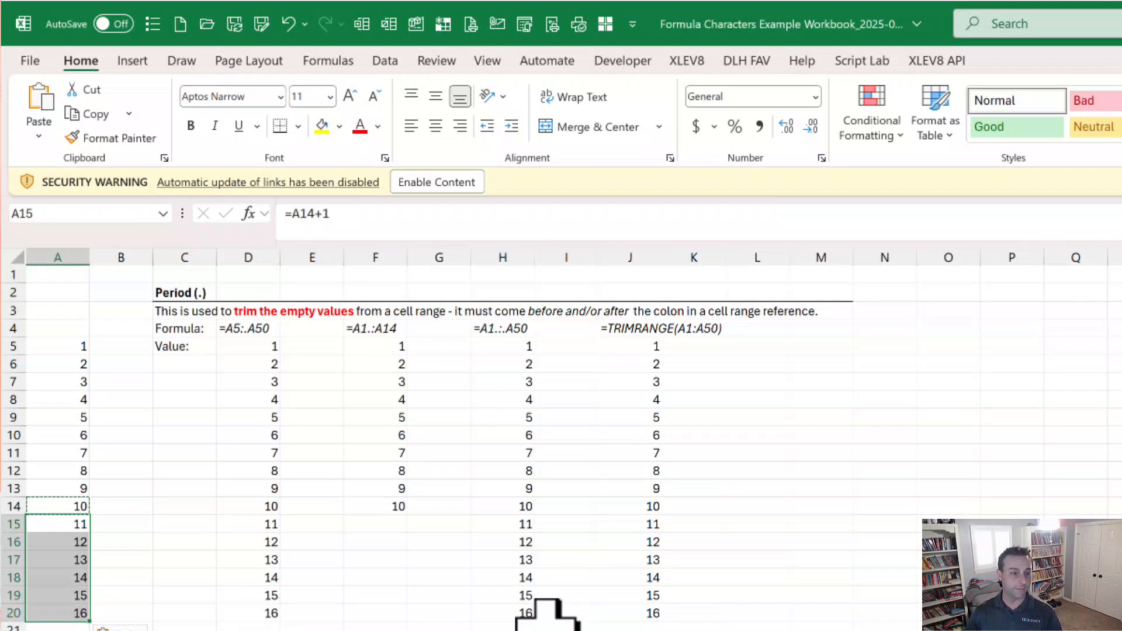
key(ctrl+z)
Step: Clear the source values in A10:A14
key(Up)
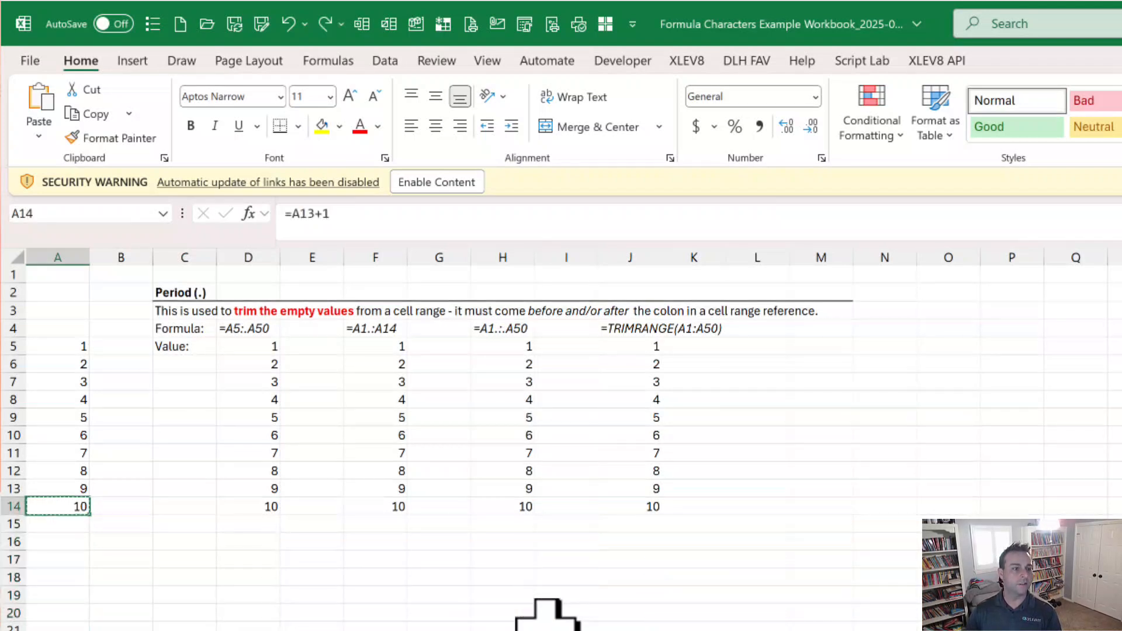
key(shift+Up)
key(shift+Up)
key(shift+Up)
key(shift+Up)
key(Delete)
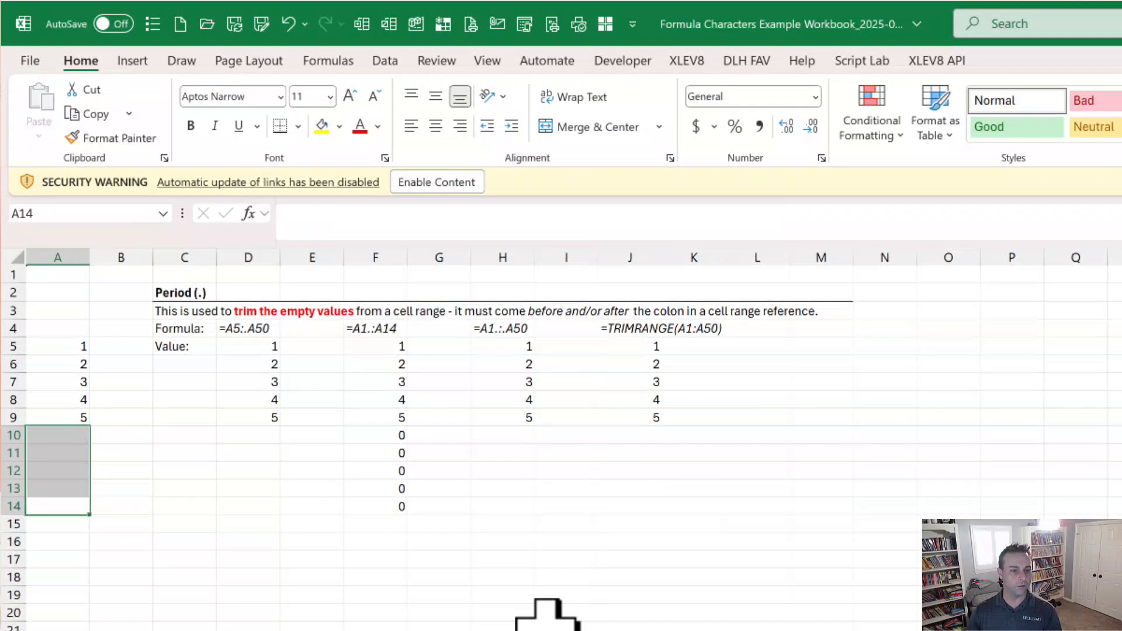
Step: Examine the spilled range formula at F10, and undo the clearing of A10:A14
click(372, 437)
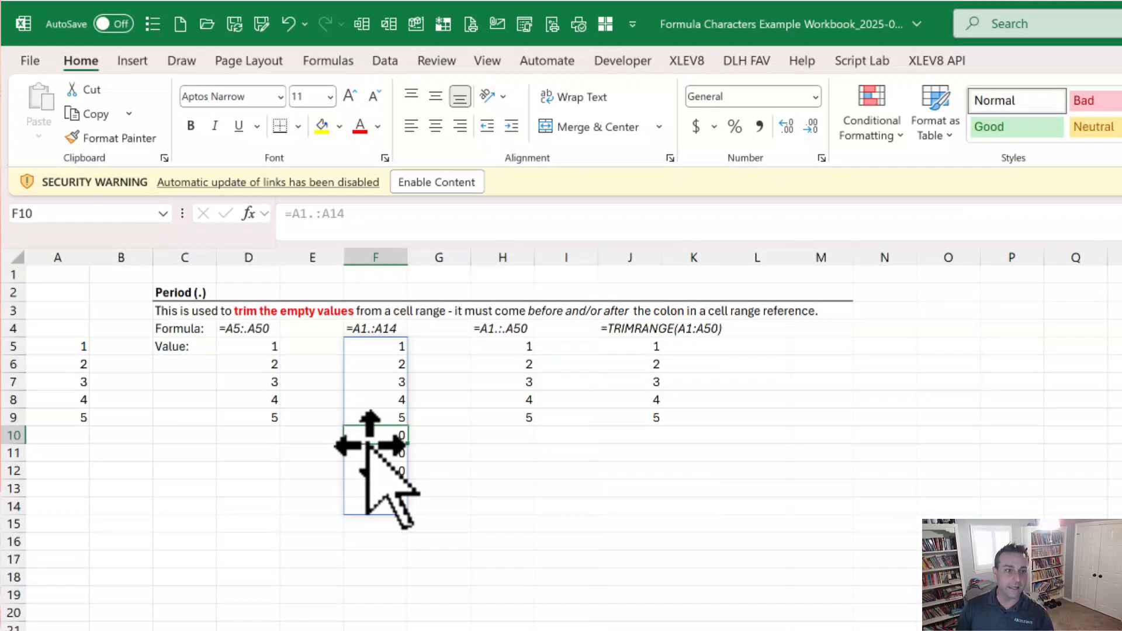
key(ctrl+z)
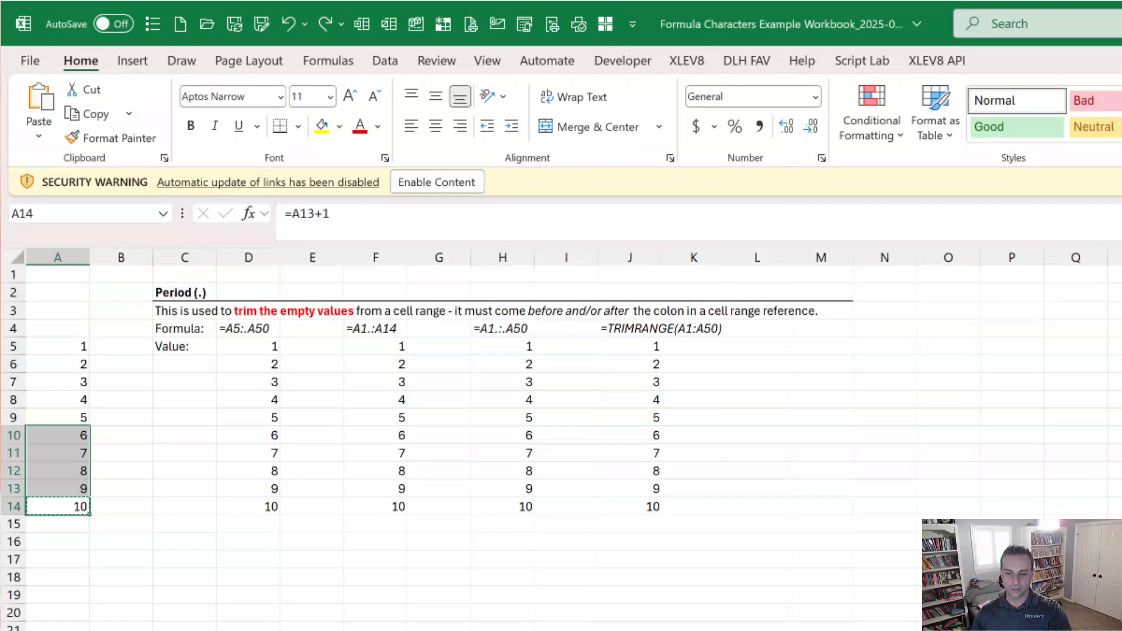
scroll(467, 409, down, 6)
scroll(468, 409, up, 6)
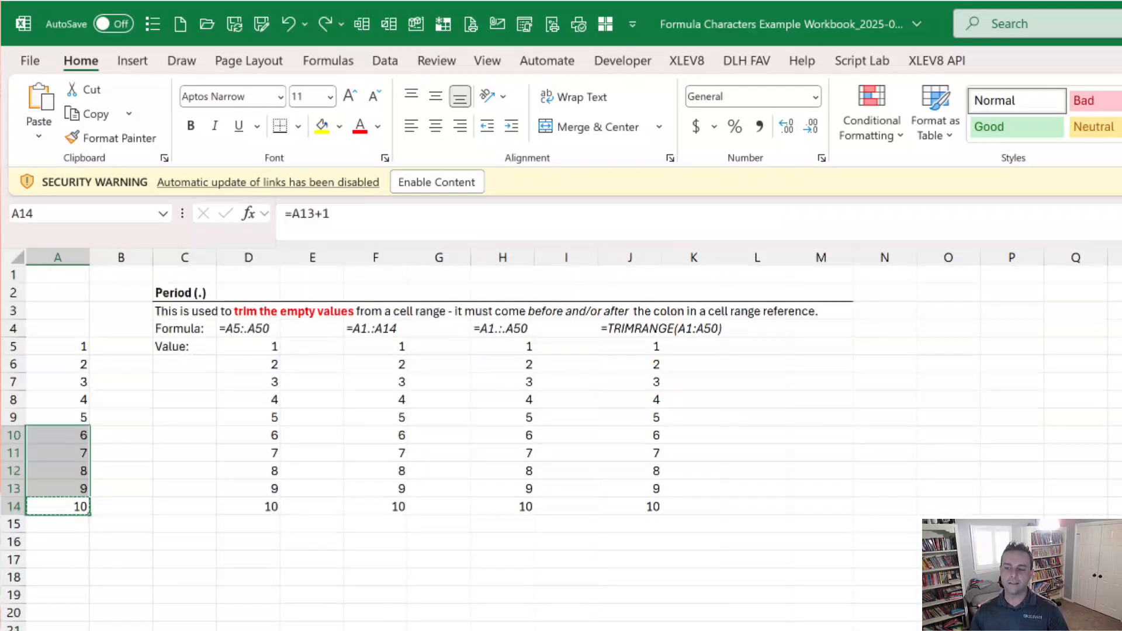